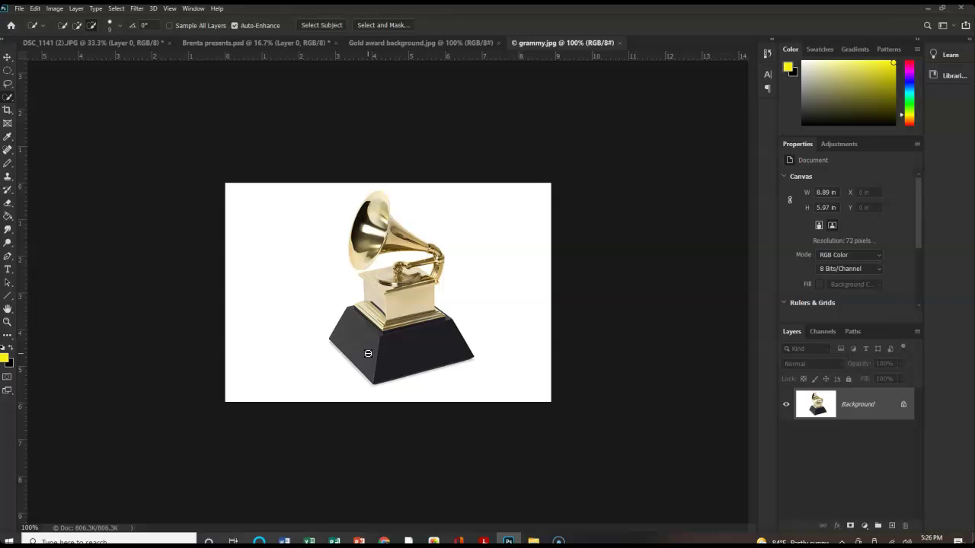
- Select the gramophone subject and invert the selection so it covers the white backdrop
click(119, 10)
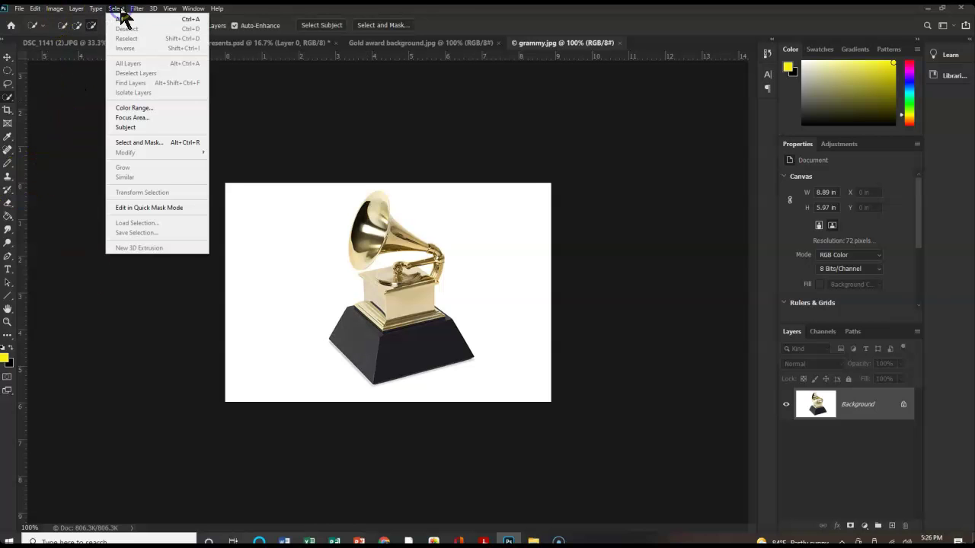
click(125, 128)
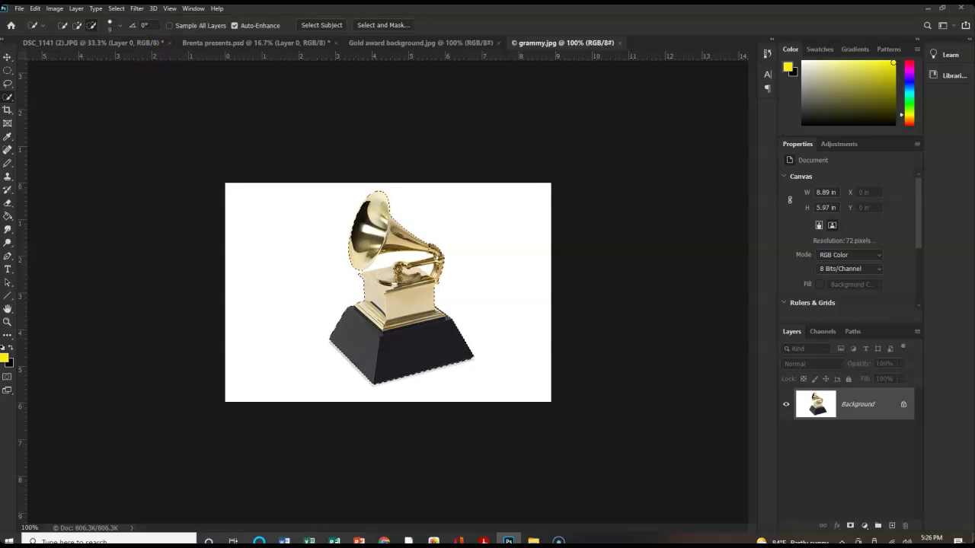
click(120, 10)
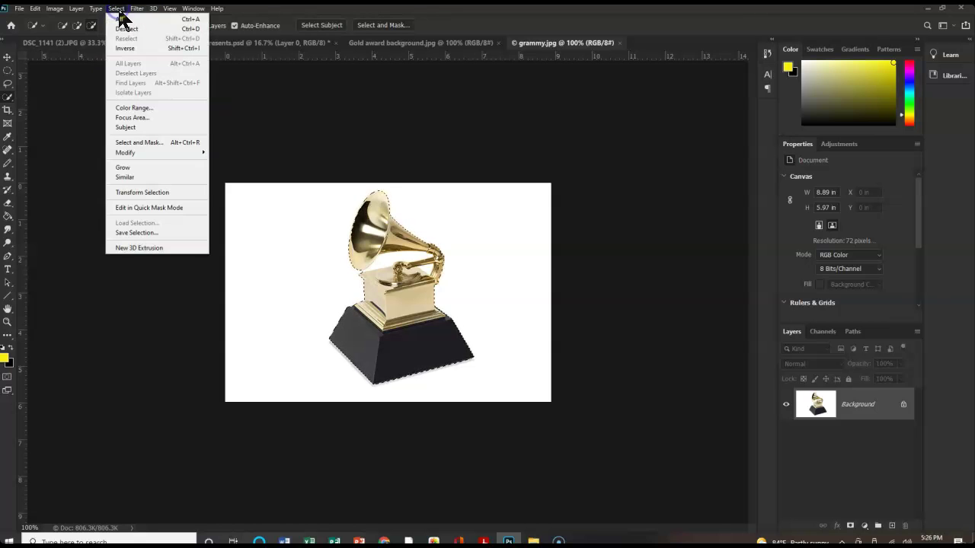
click(129, 57)
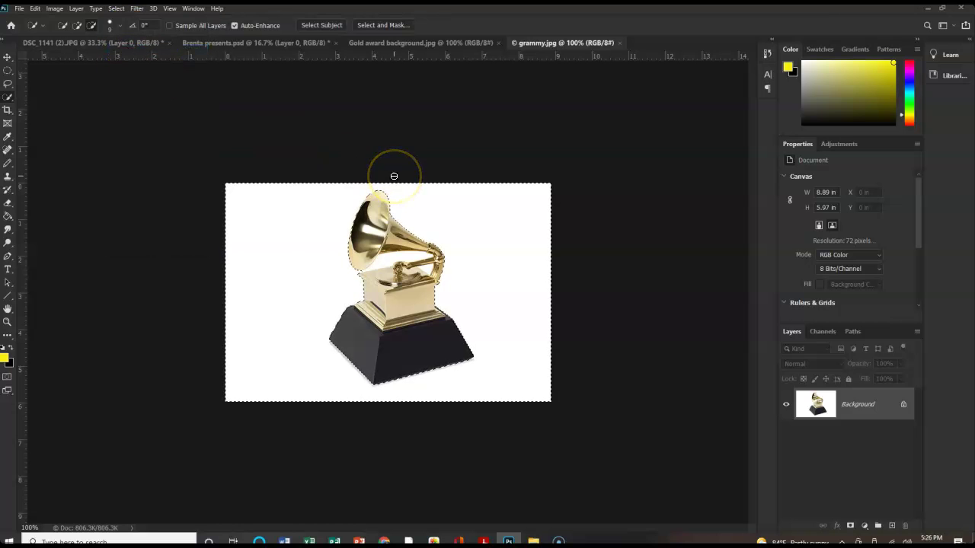
- Unlock the background layer and delete the selected white backdrop around the gramophone
key(shift+F5)
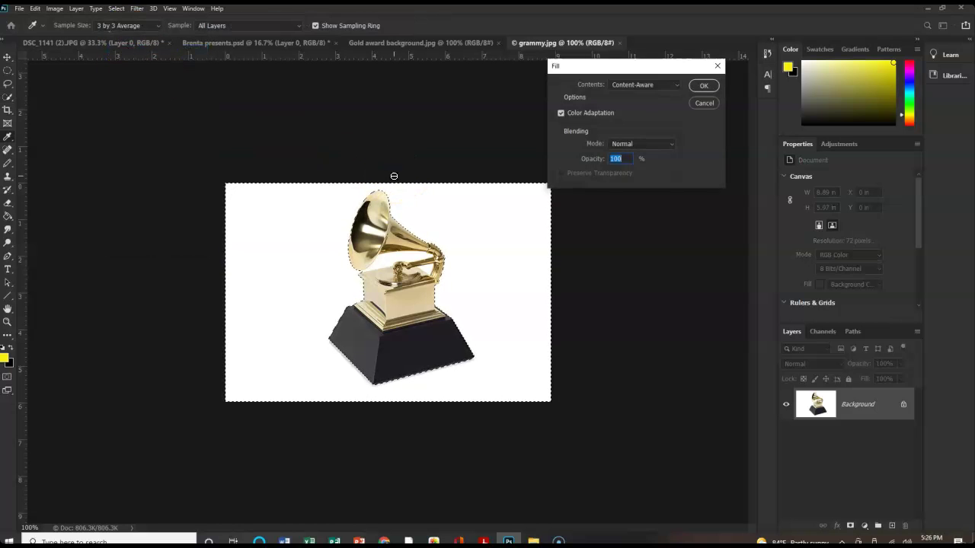
click(706, 103)
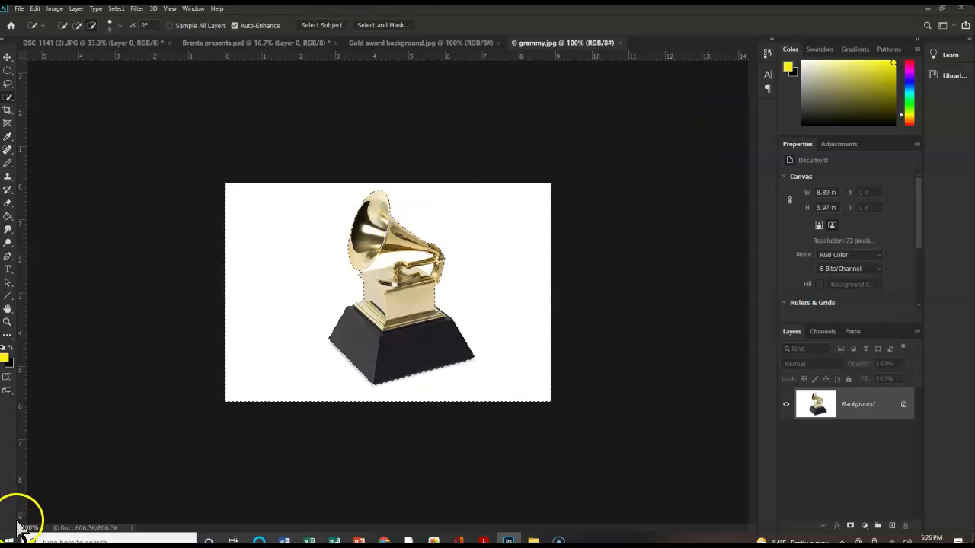
click(904, 404)
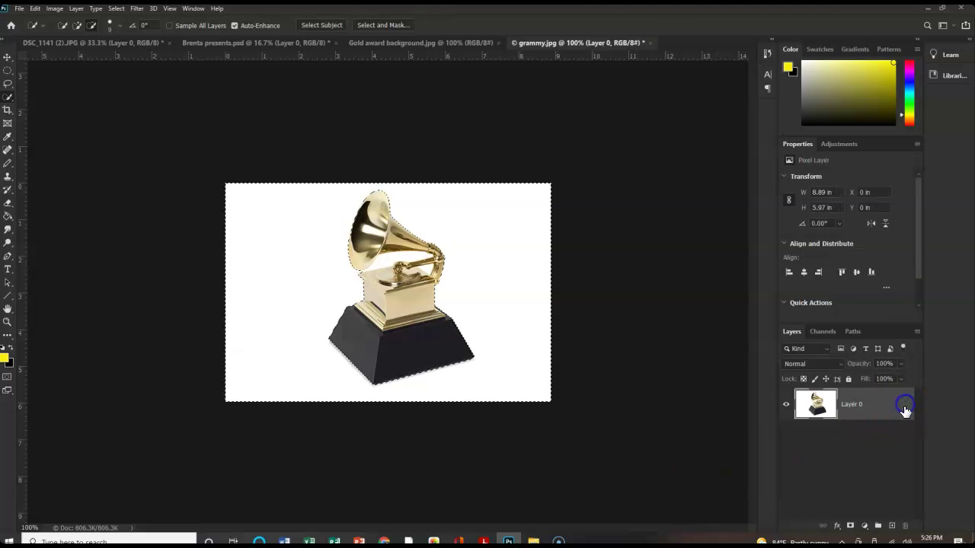
click(880, 402)
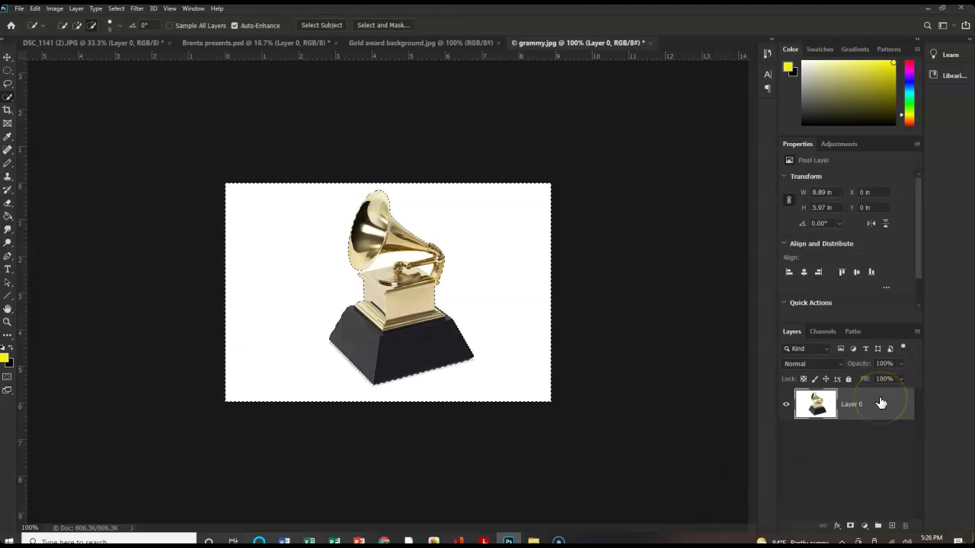
key(Delete)
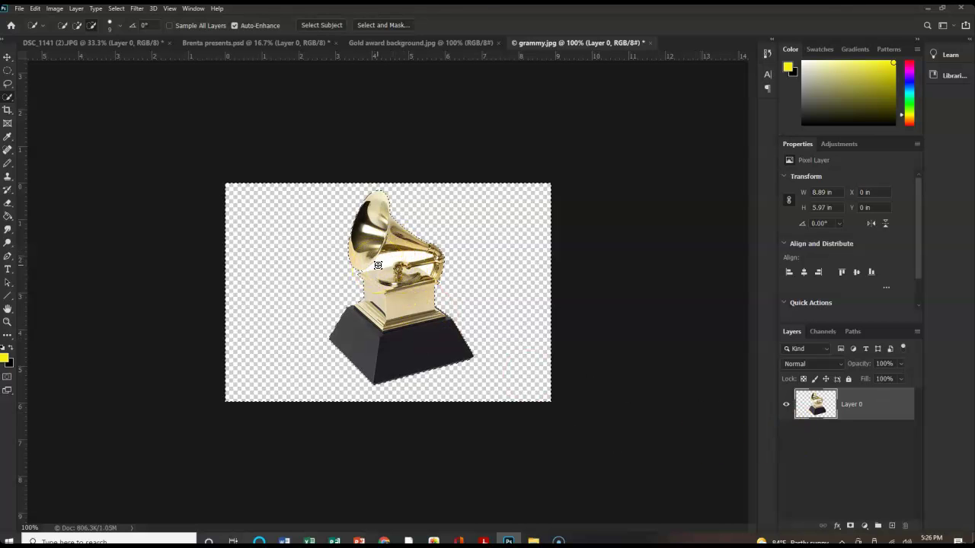
- Remove the leftover white area beneath the gramophone's arm using an additive Quick Selection brush of size 2
click(76, 26)
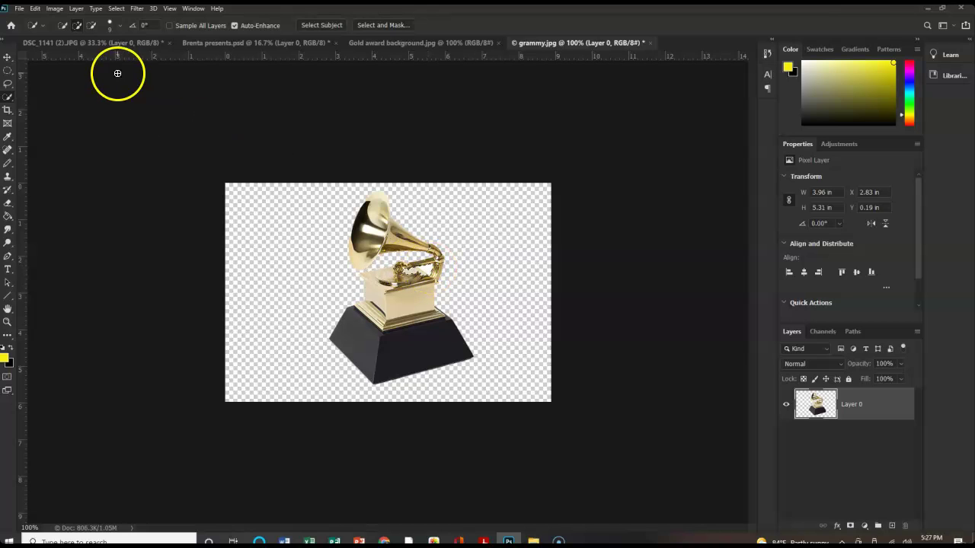
click(111, 26)
drag(63, 58, 57, 57)
click(427, 269)
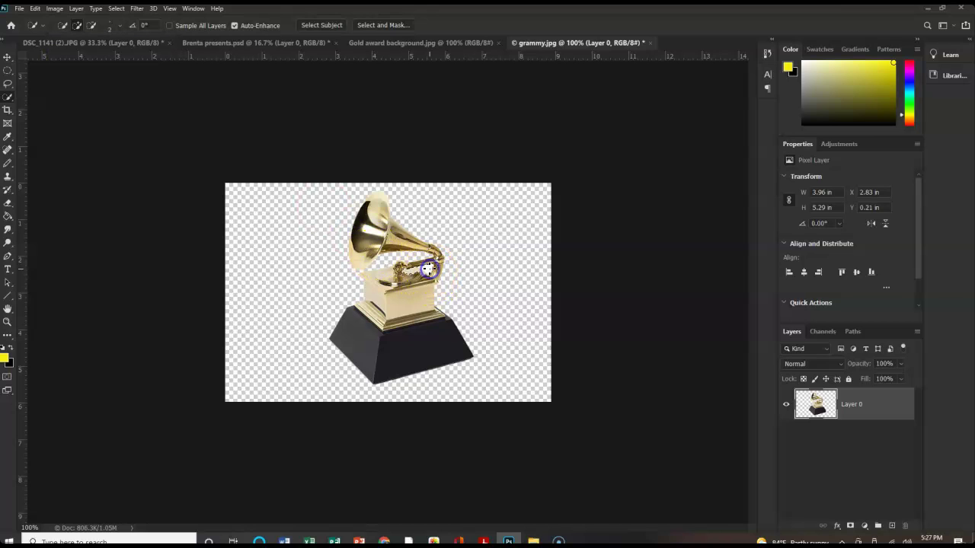
- Rename the gramophone layer as Grammy Trans
click(21, 521)
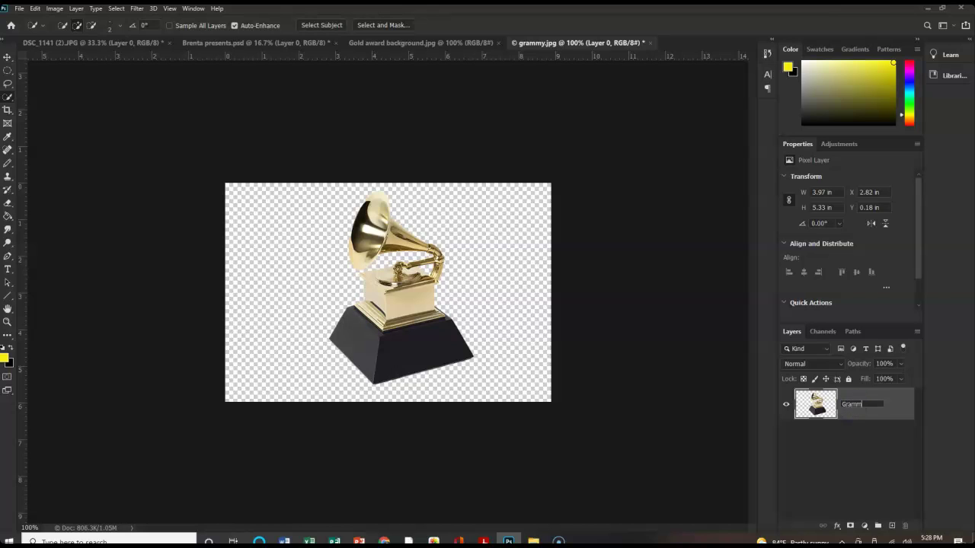
text(s)
click(859, 463)
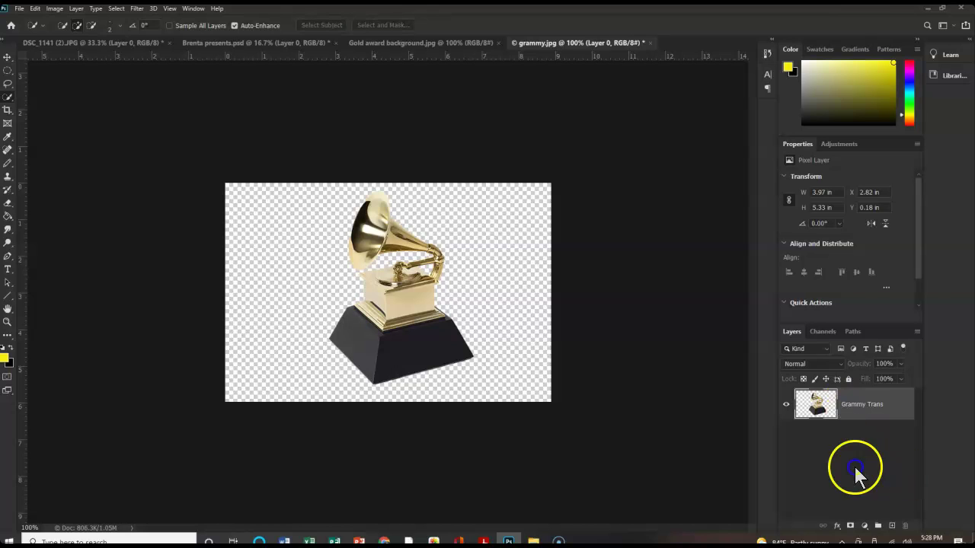
- Save the cut-out as a Photoshop file named Grammy Trans in the Green Screen folder, accepting the format options
click(17, 8)
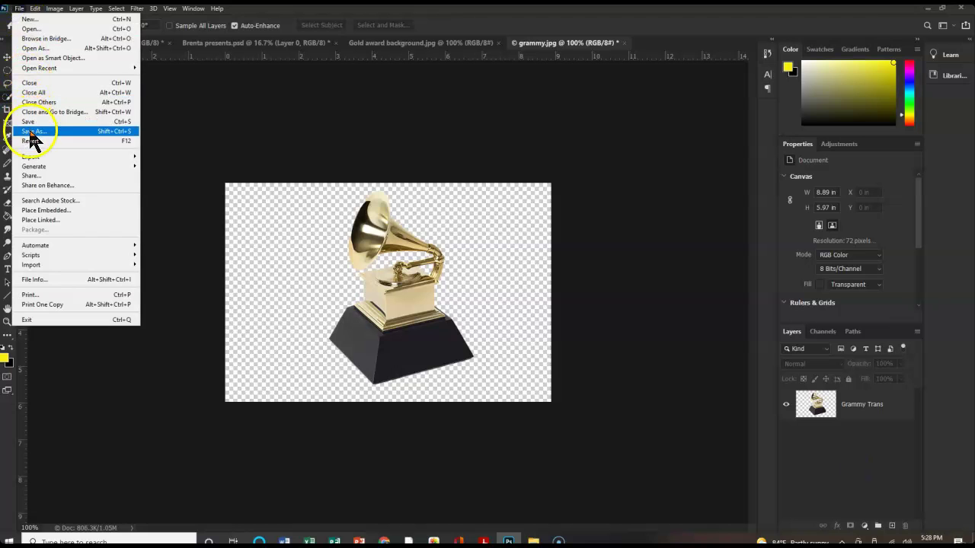
click(30, 131)
click(565, 392)
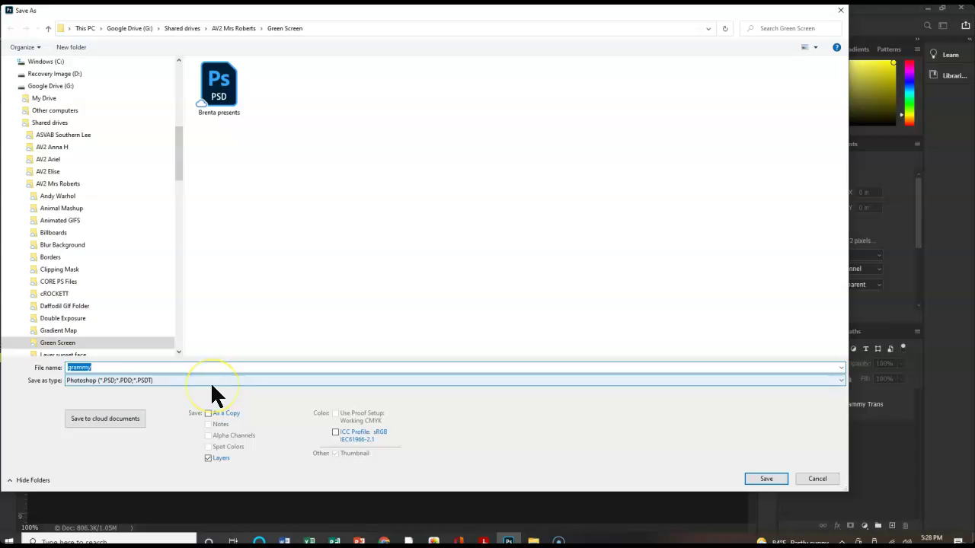
text(Grammy Trans)
key(Return)
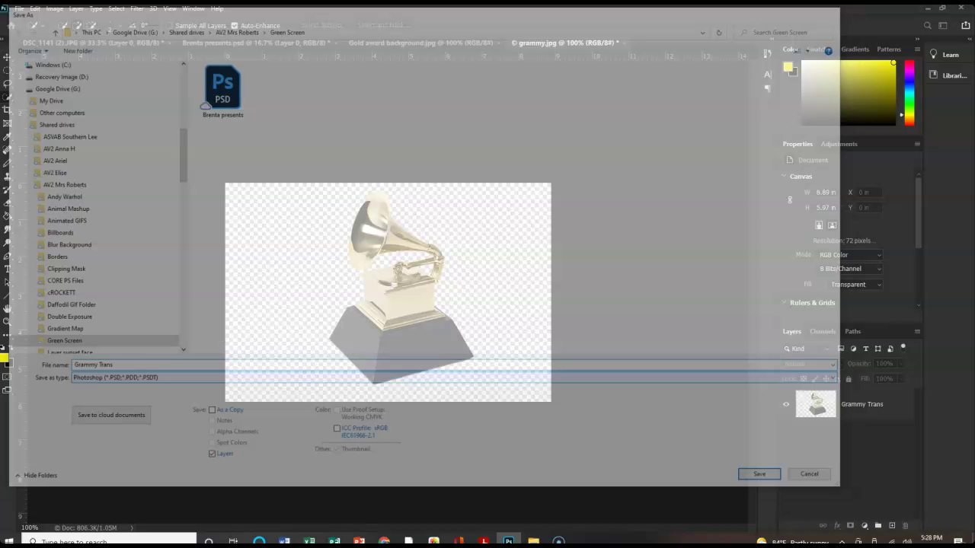
click(641, 188)
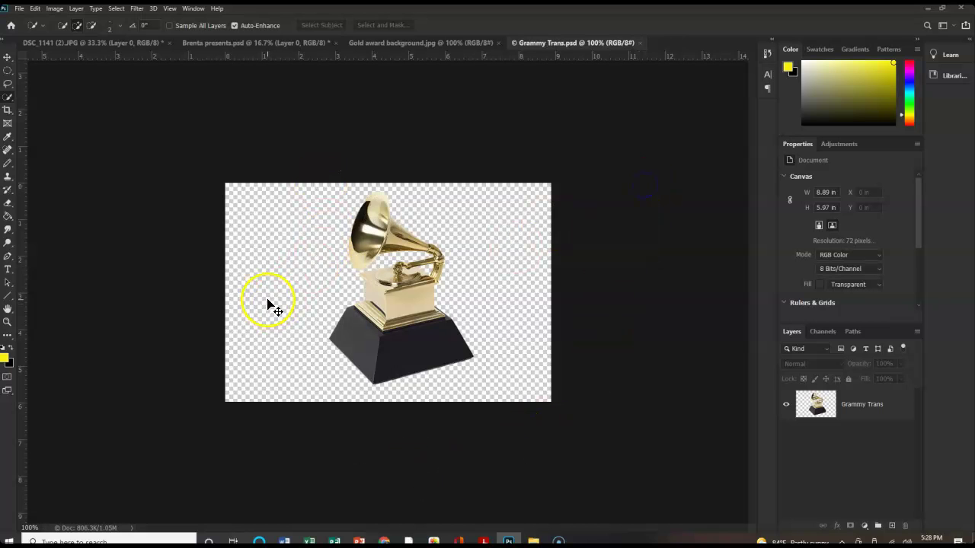
- Copy the cut-out gramophone from the Grammy Trans layer and switch to the green-screen portrait document
click(35, 9)
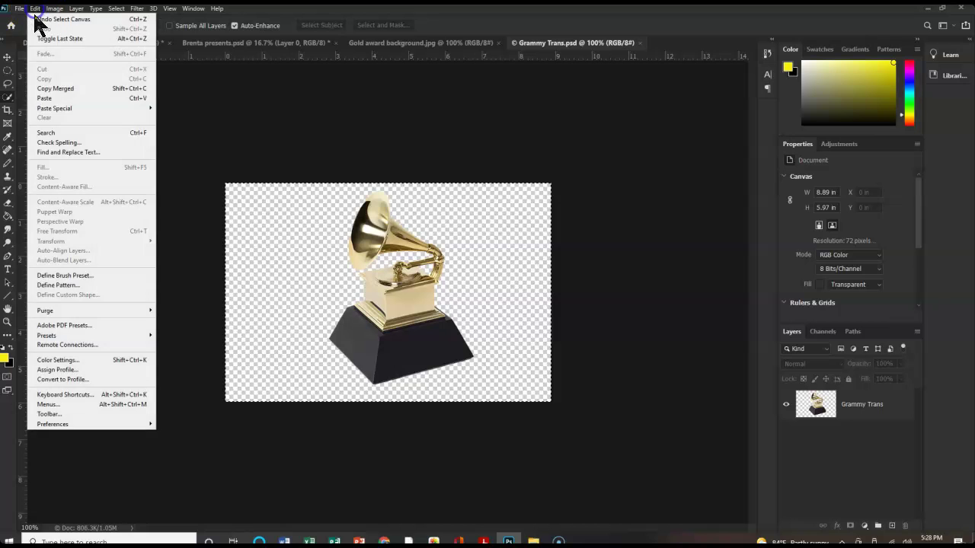
click(36, 10)
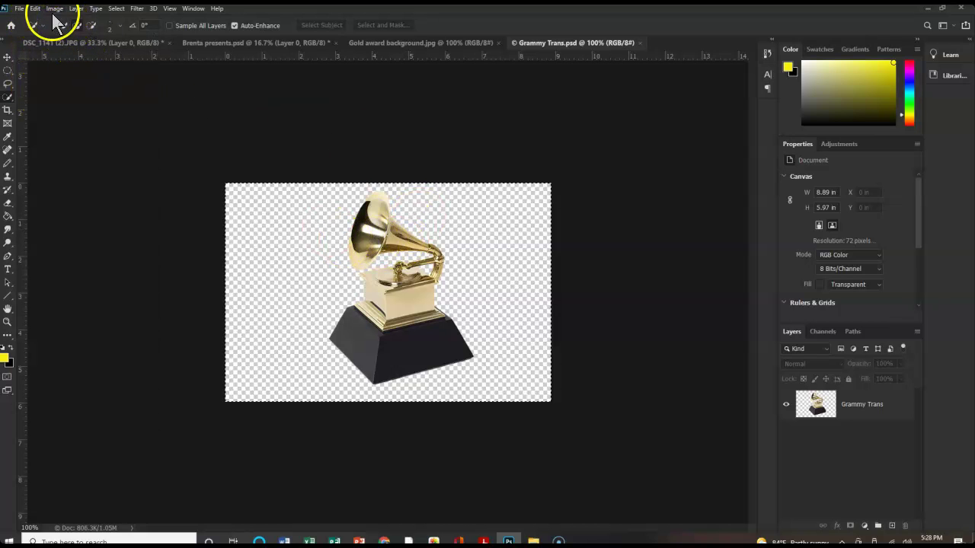
click(35, 8)
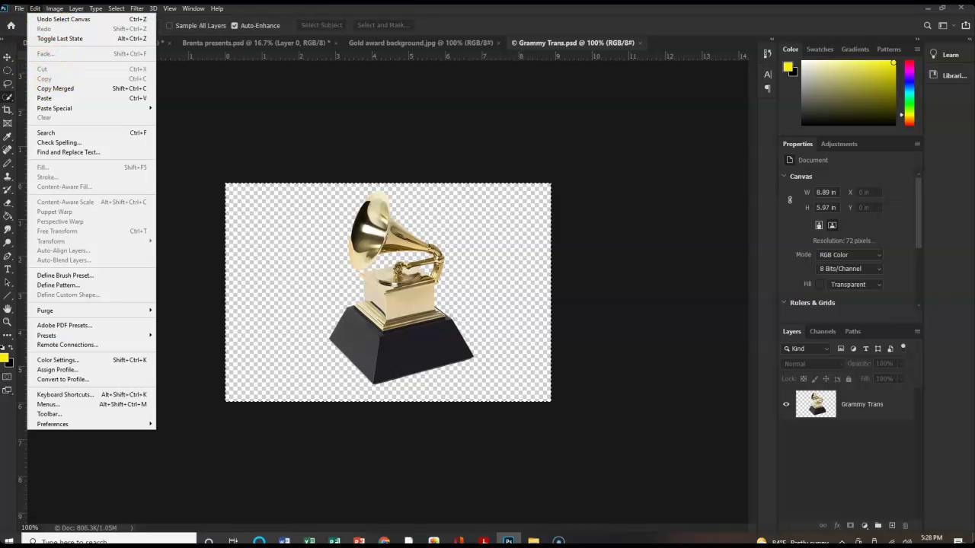
key(Escape)
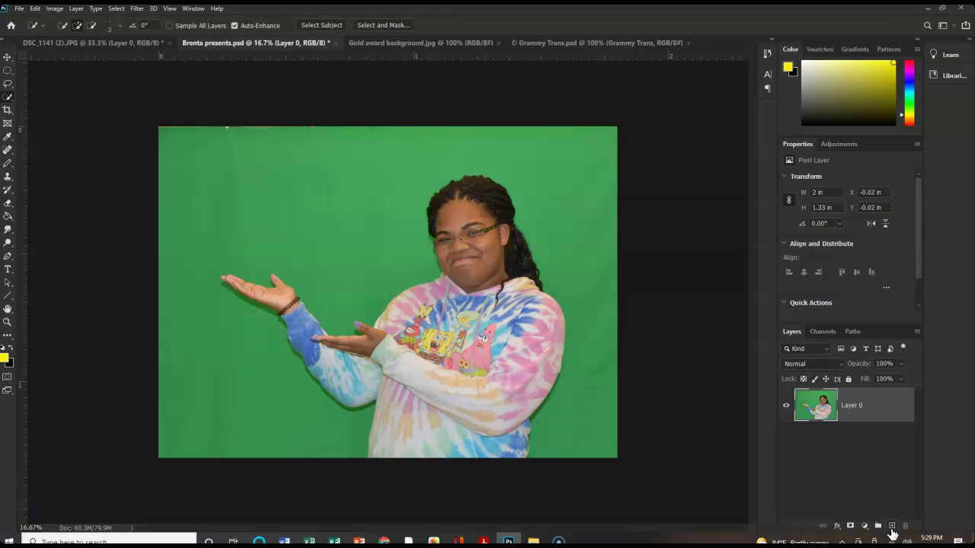
- Add a new layer above the green-screen portrait and paste the copied gramophone into it
click(893, 527)
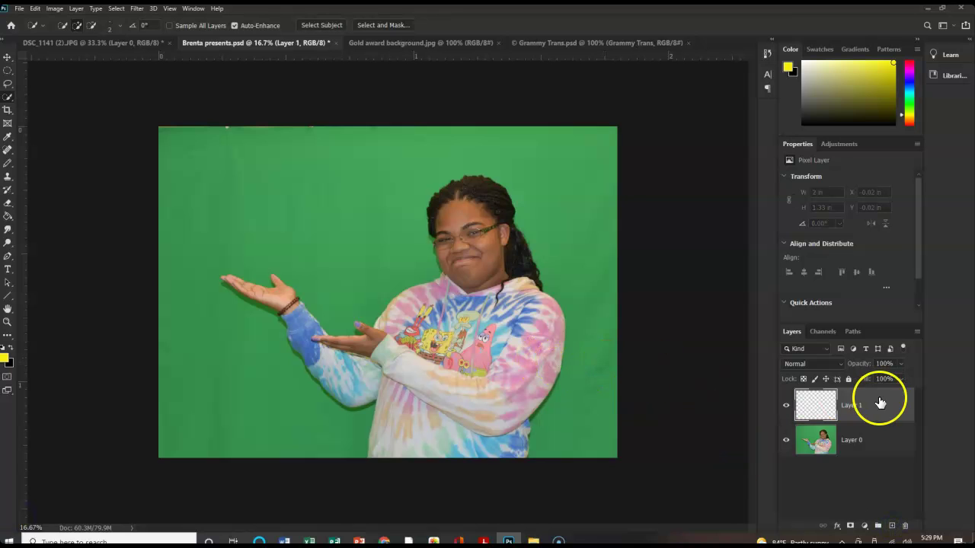
click(34, 9)
click(47, 99)
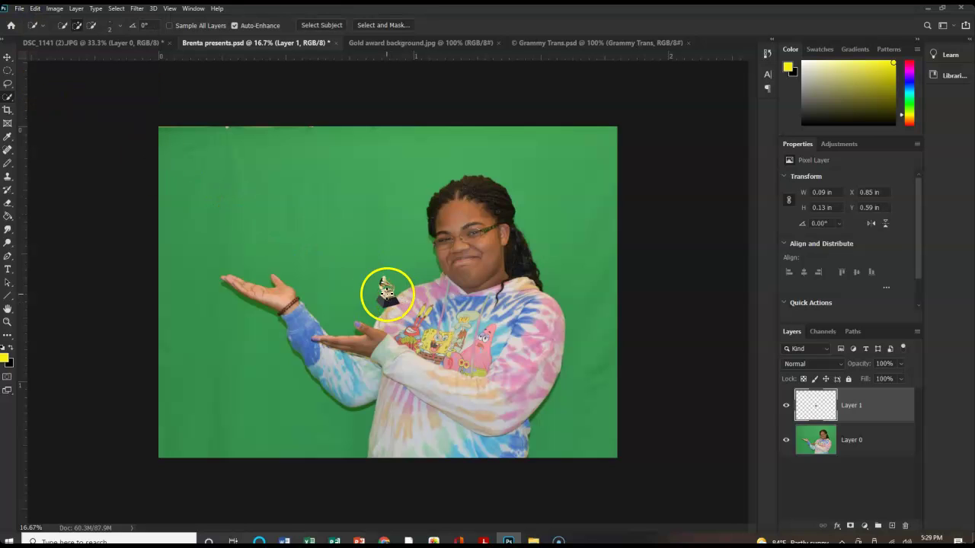
- Enlarge the pasted gramophone to about 254% and place it on the raised open palm
click(8, 59)
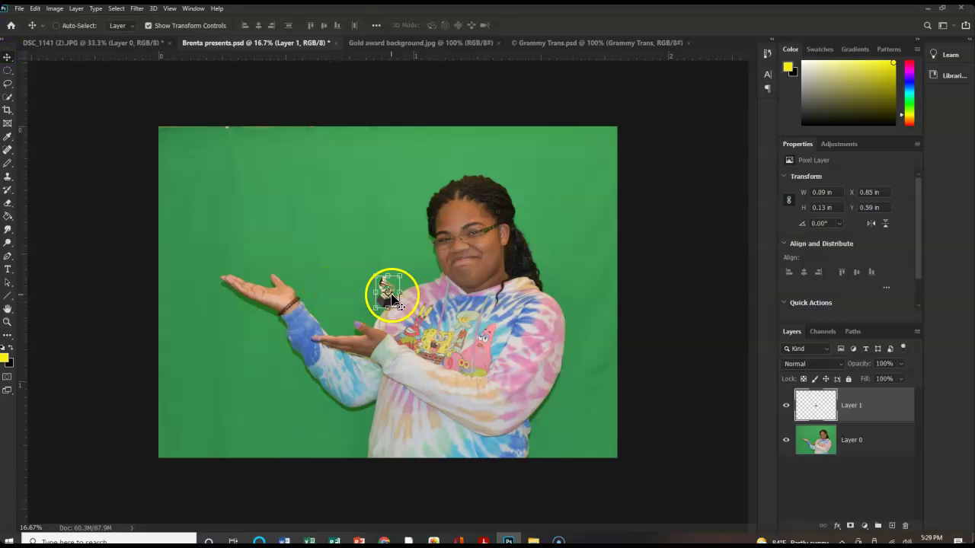
key(ctrl+t)
drag(268, 285, 265, 280)
drag(400, 275, 444, 219)
drag(416, 280, 303, 298)
drag(232, 211, 236, 217)
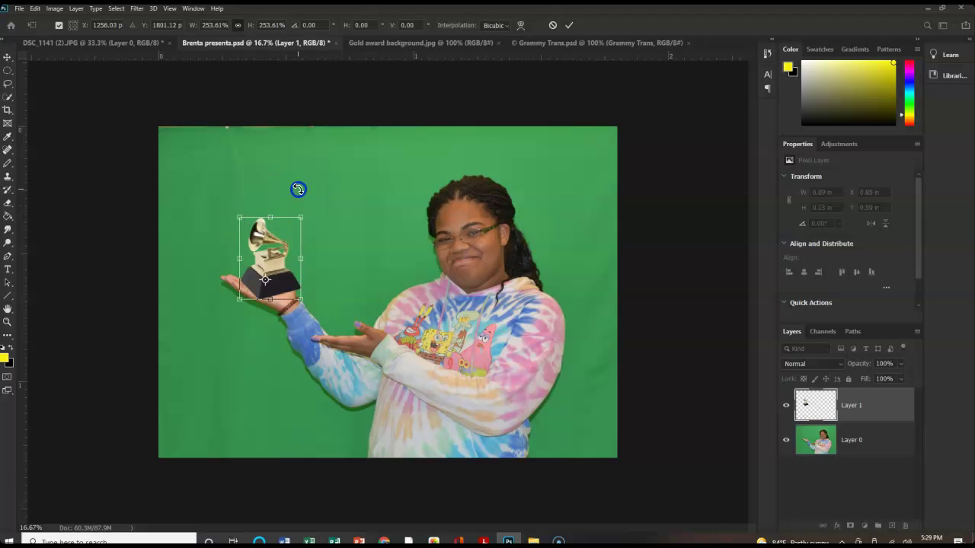
click(35, 8)
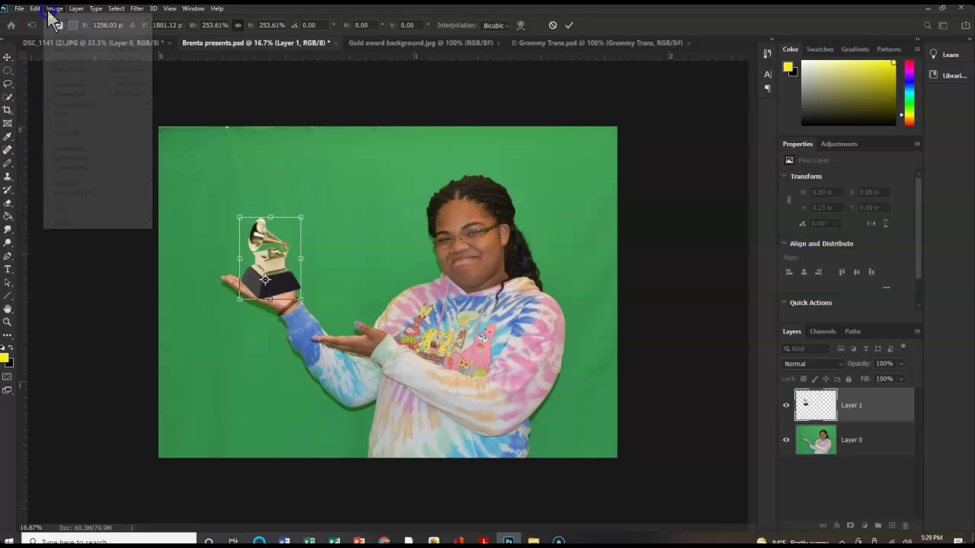
click(56, 9)
click(56, 9)
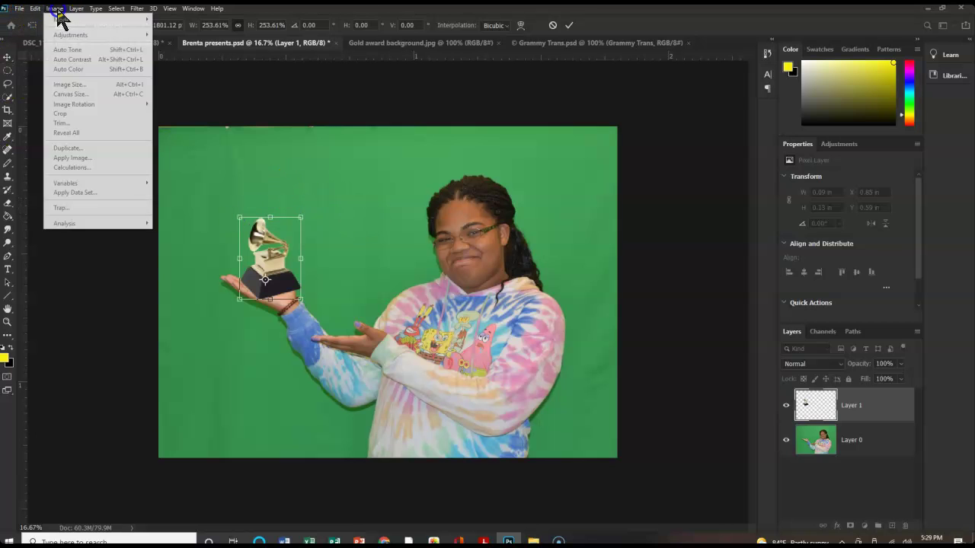
click(58, 9)
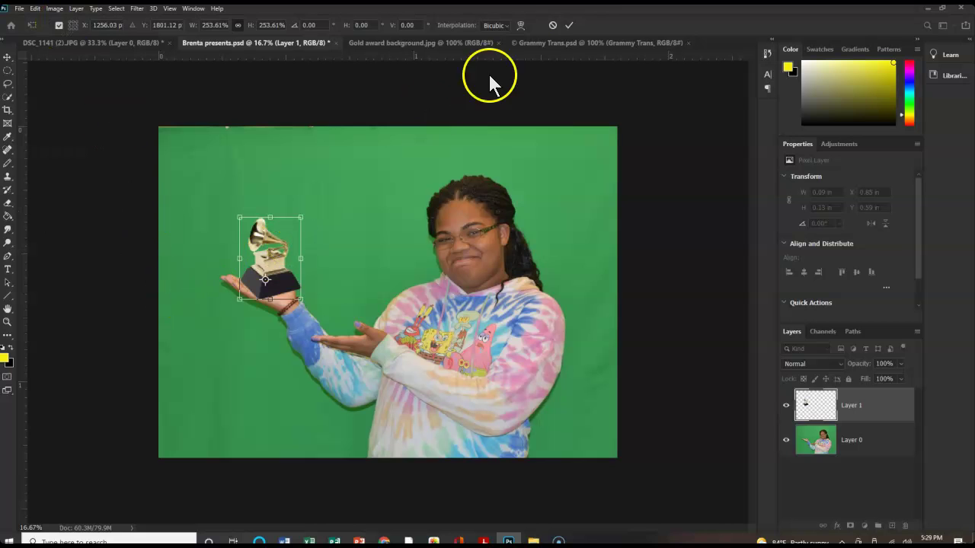
click(566, 28)
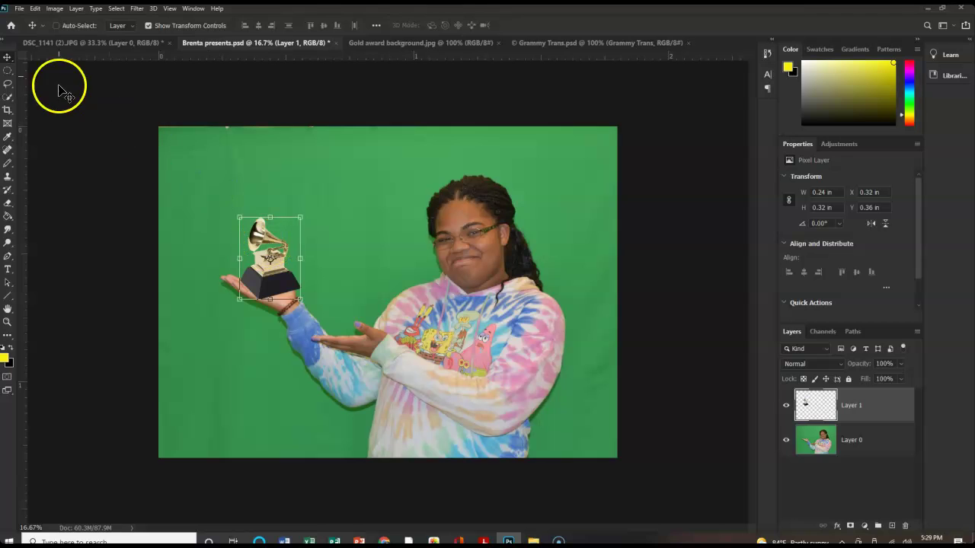
- Apply the Rotate transform to the gramophone and shift it slightly so it sits on the raised palm
click(35, 9)
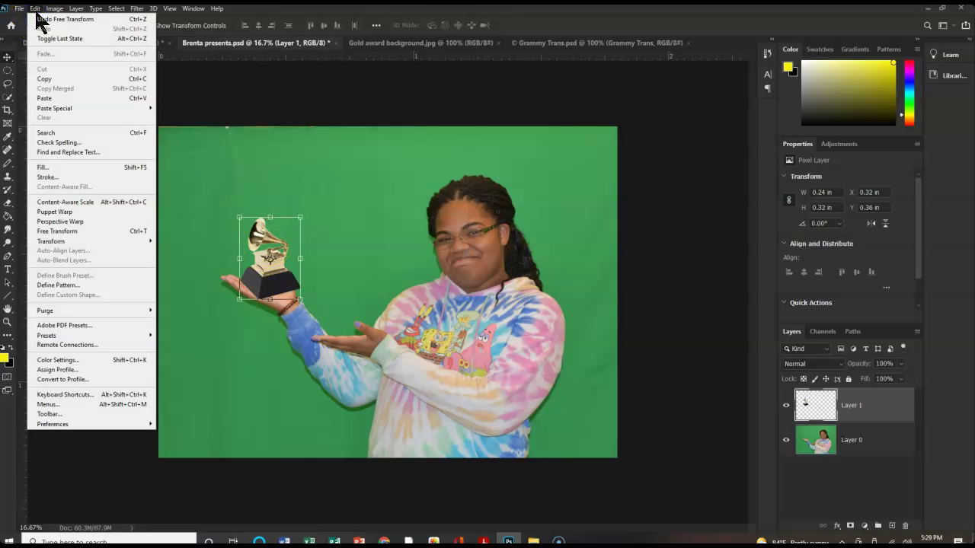
mouse_move(54, 8)
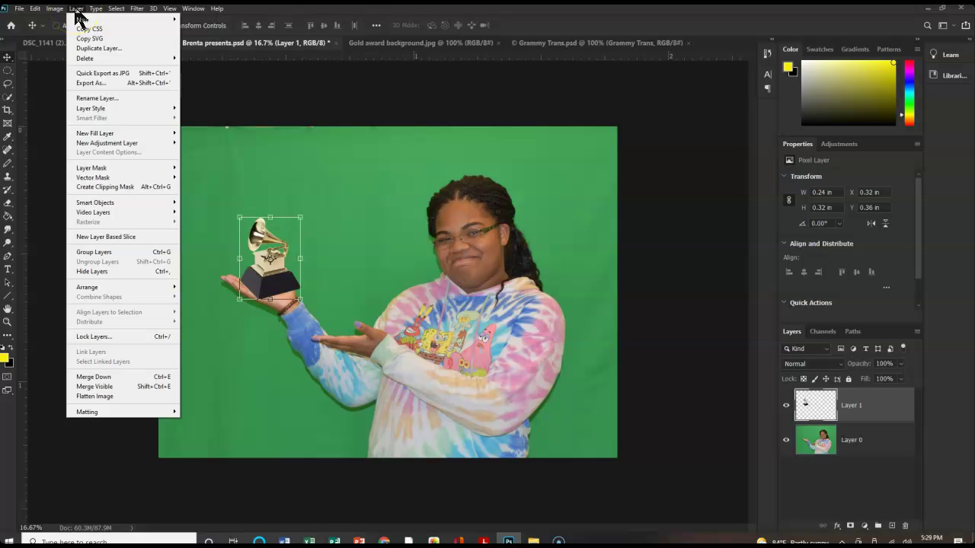
click(12, 529)
click(36, 9)
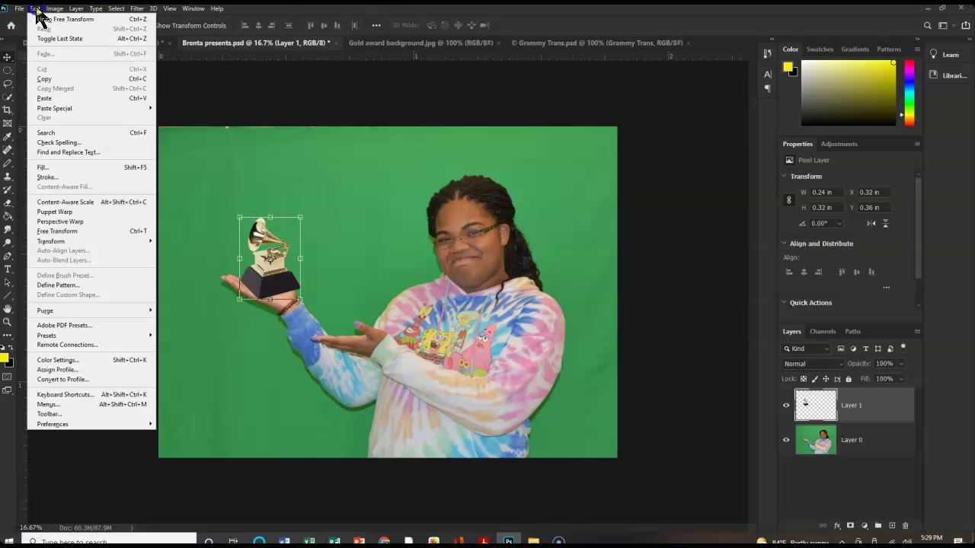
mouse_move(57, 242)
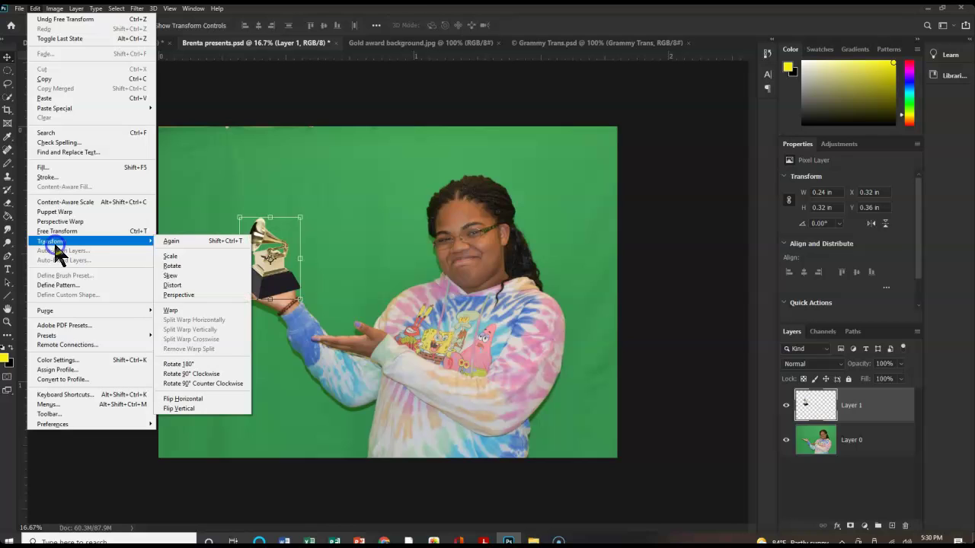
click(175, 267)
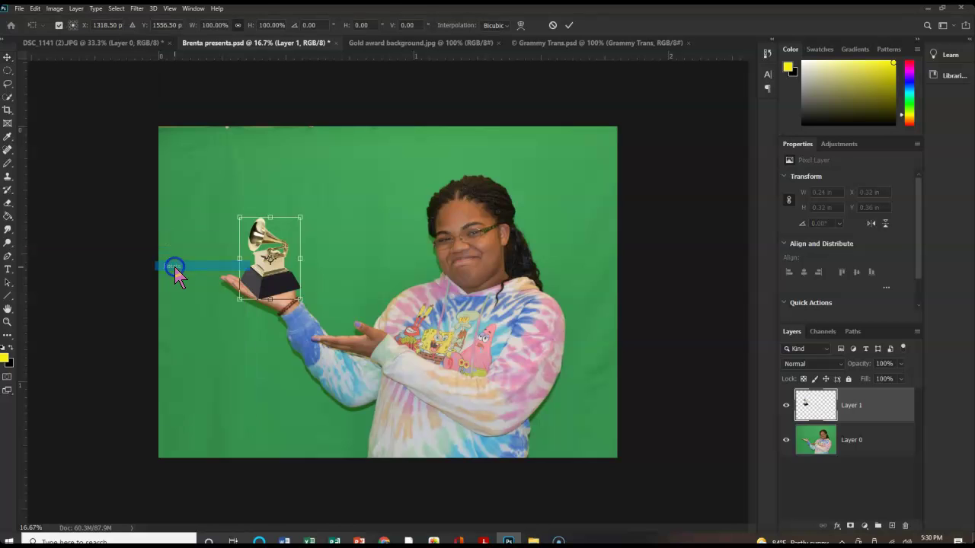
mouse_move(235, 221)
mouse_down()
mouse_move(245, 216)
mouse_move(235, 220)
mouse_up()
mouse_move(297, 216)
mouse_down()
mouse_move(283, 235)
mouse_move(285, 226)
mouse_up()
mouse_move(290, 311)
mouse_down()
mouse_move(295, 296)
mouse_move(305, 303)
mouse_up()
click(570, 25)
click(22, 522)
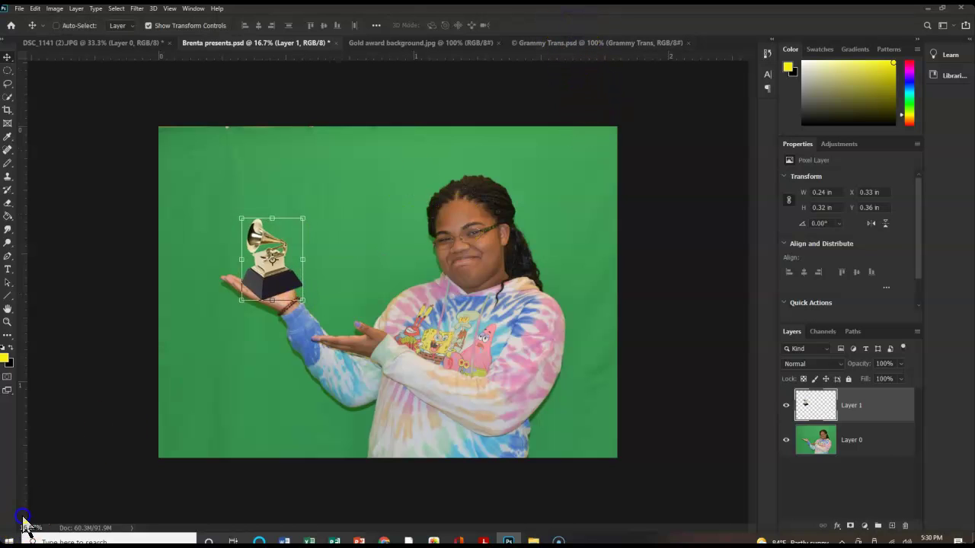
- Select the person on the green-screen portrait layer with Select Subject
click(866, 440)
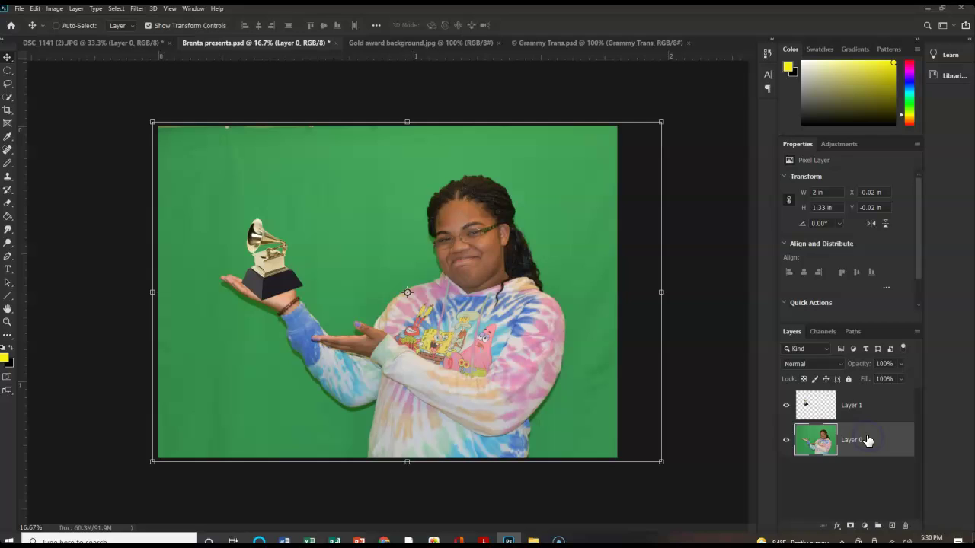
click(117, 8)
click(125, 127)
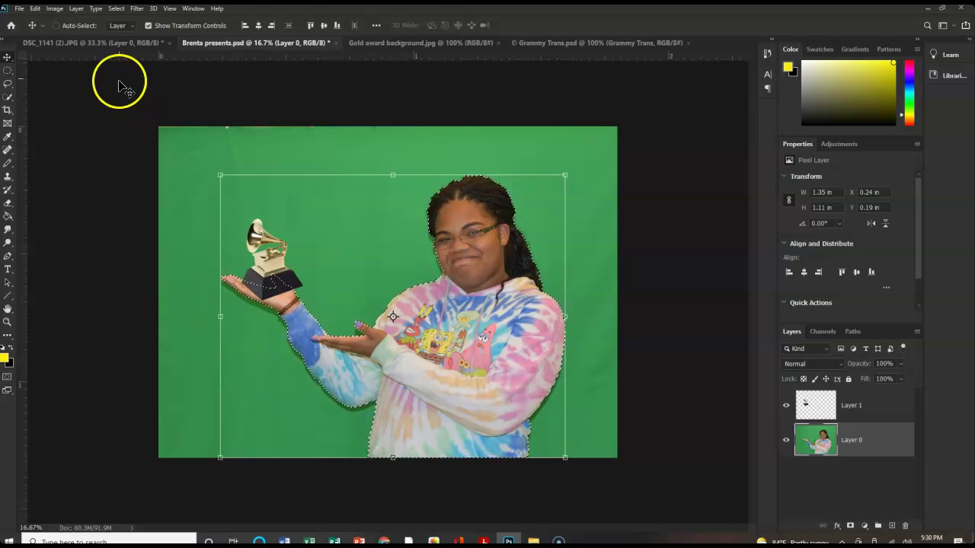
- Invert the selection, delete the green background from the portrait layer and deselect
click(116, 9)
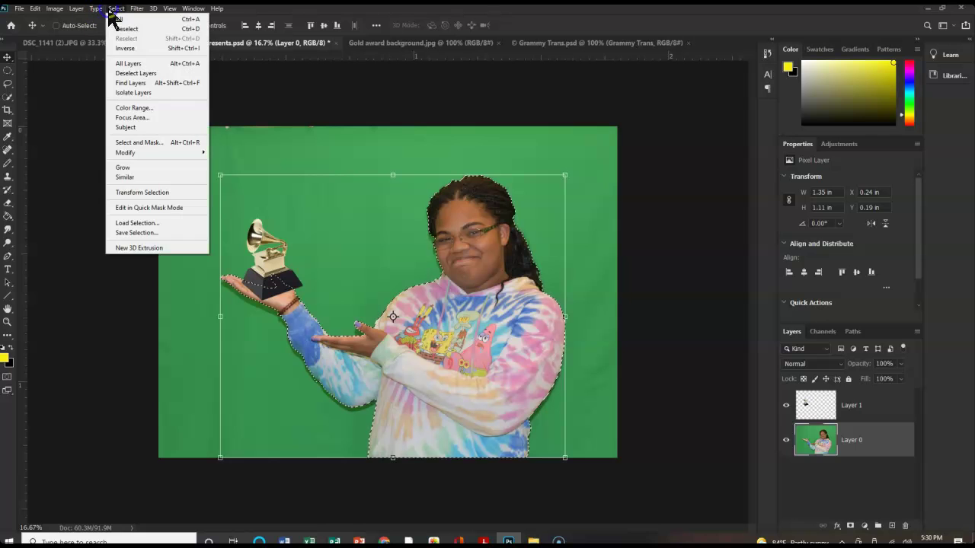
click(118, 49)
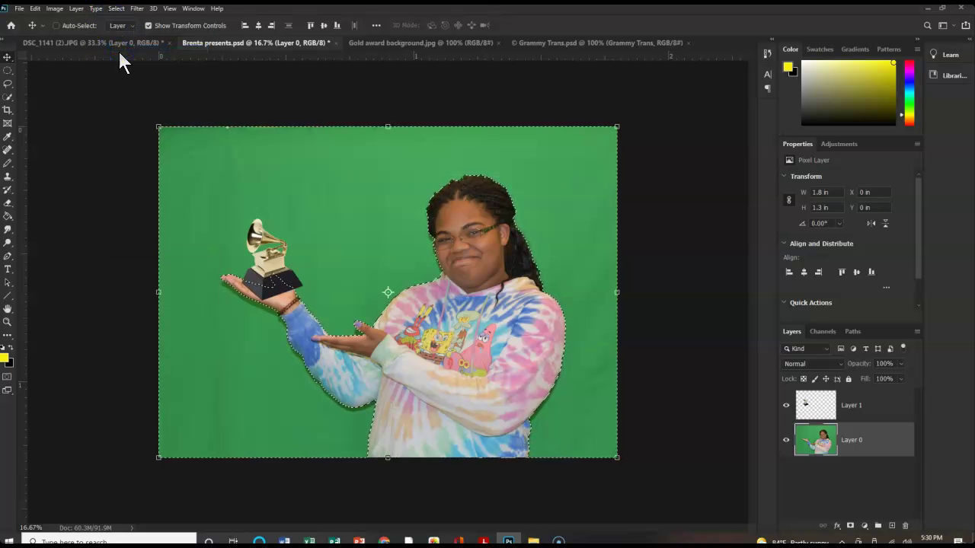
key(Delete)
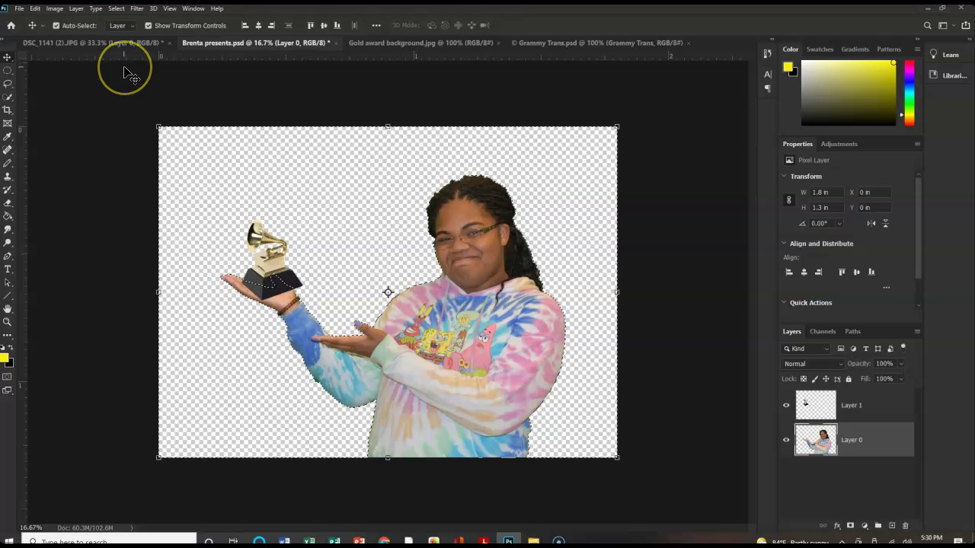
key(ctrl+d)
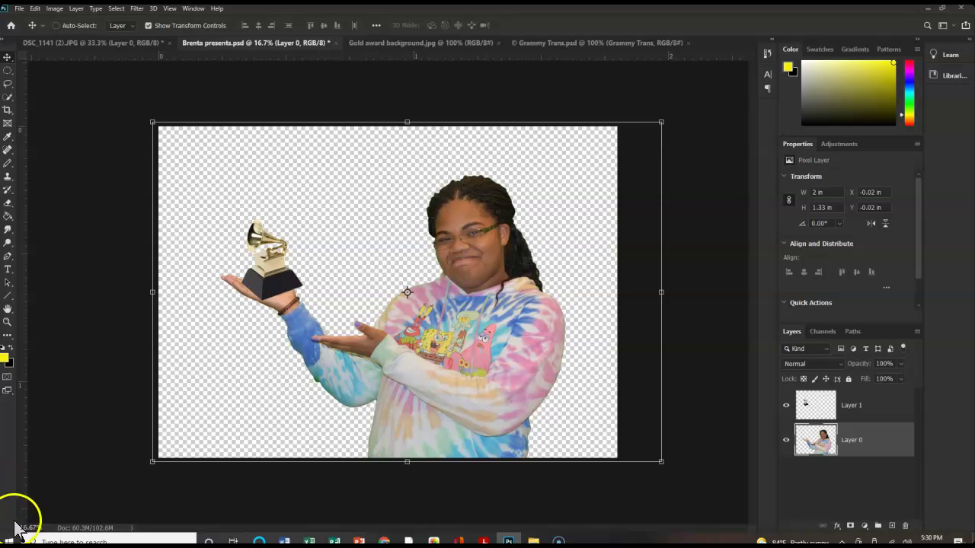
- Paste the gold light-streak background and move its layer beneath the portrait layer
key(ctrl+v)
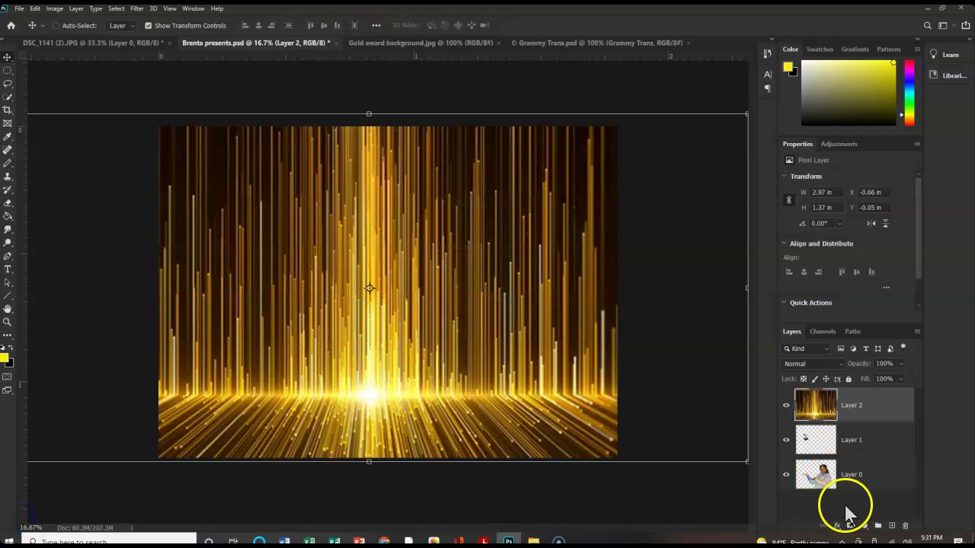
click(879, 410)
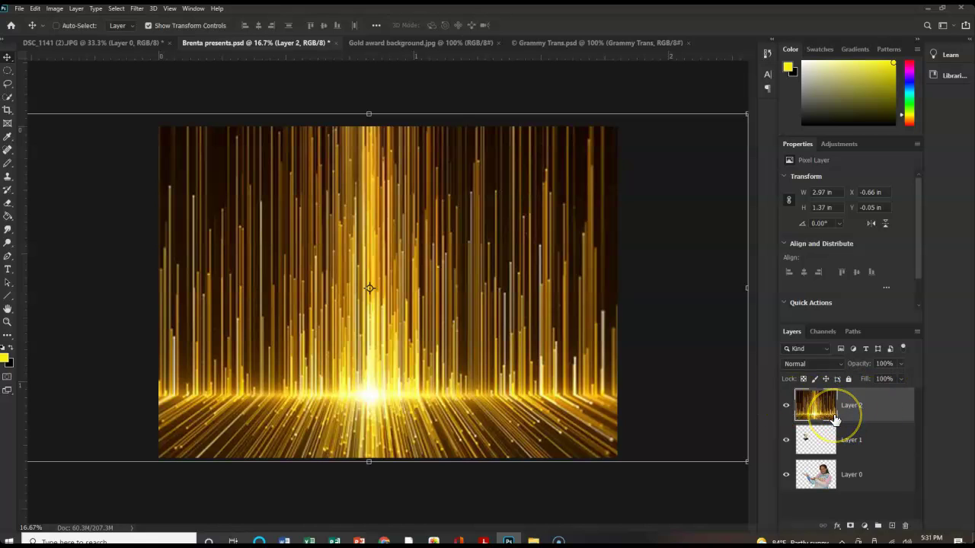
drag(875, 408, 871, 512)
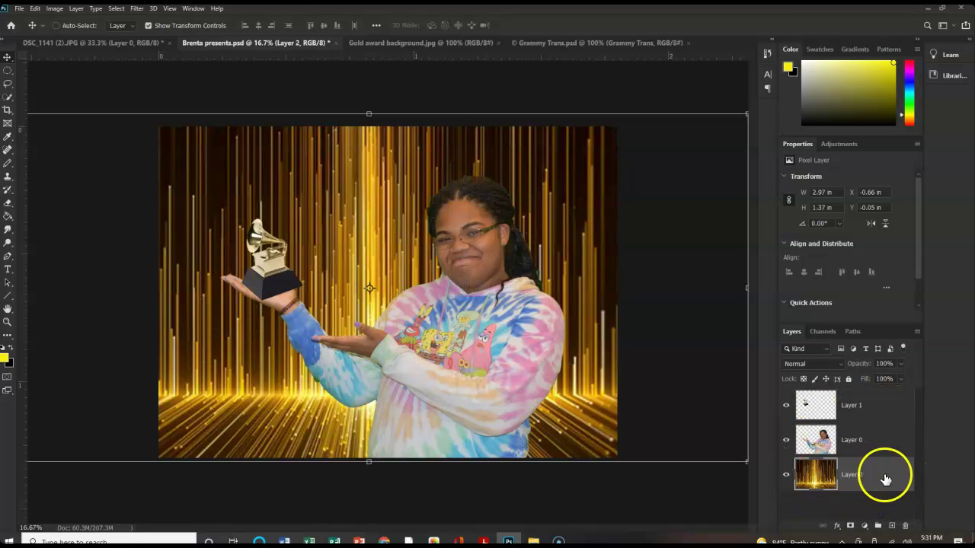
click(872, 474)
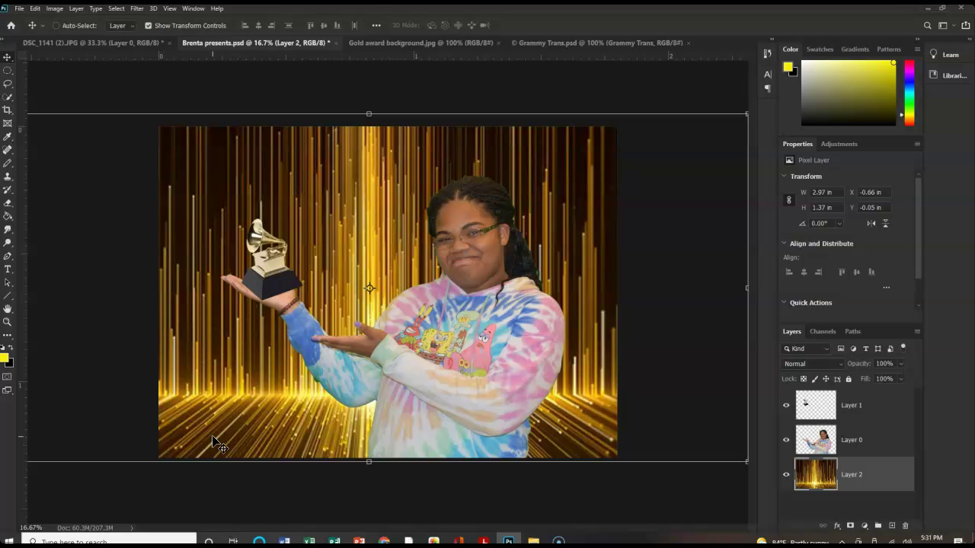
click(812, 410)
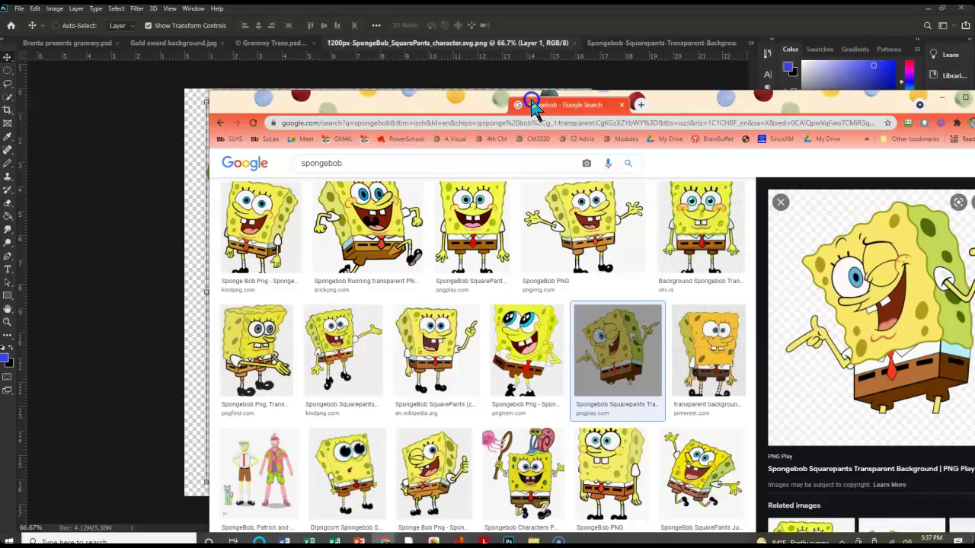
- In the browser's Google image results for spongebob, restart the image search and filter it to Large size
drag(533, 102, 395, 42)
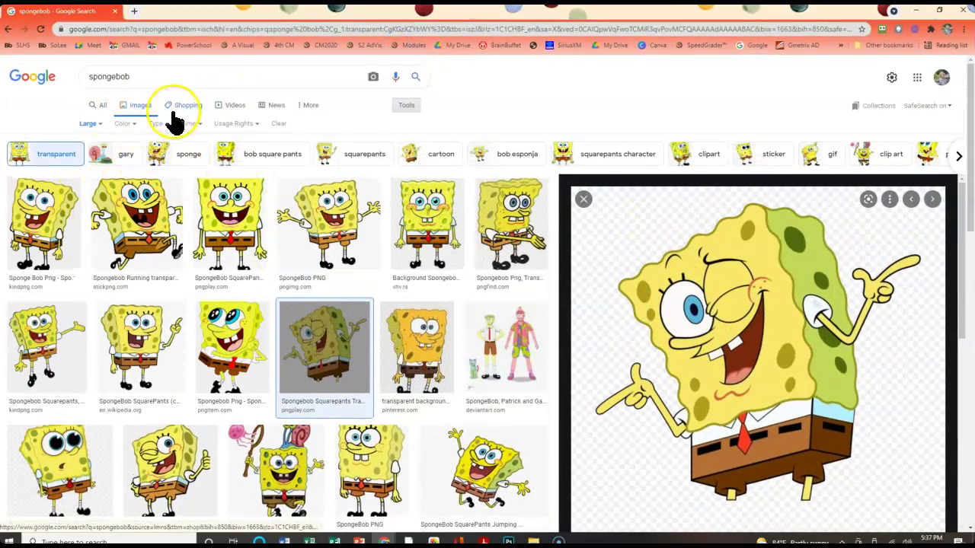
click(405, 107)
click(403, 104)
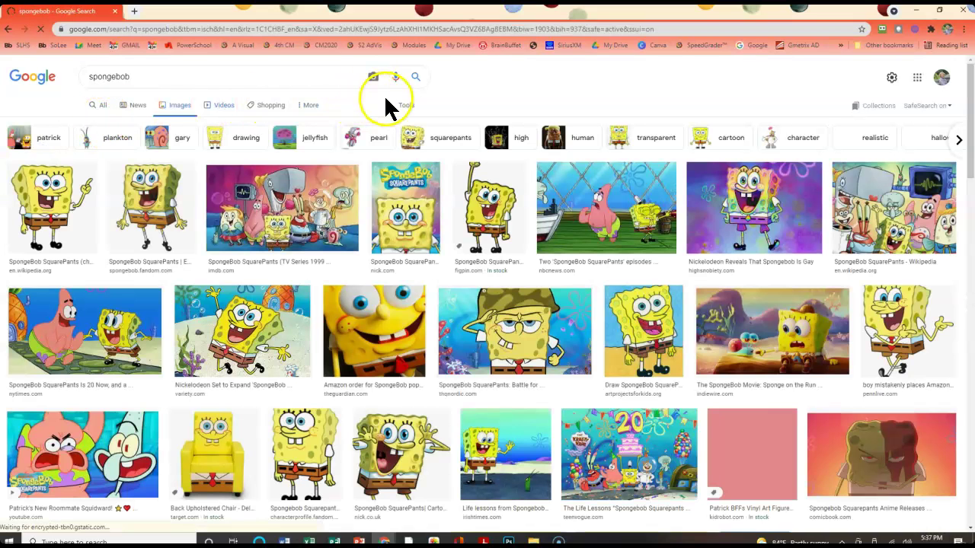
click(411, 106)
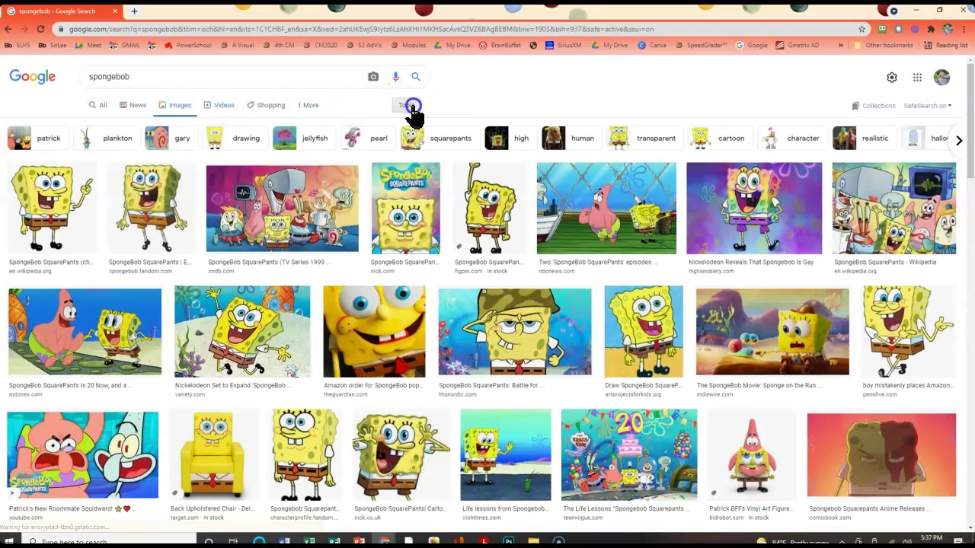
click(89, 125)
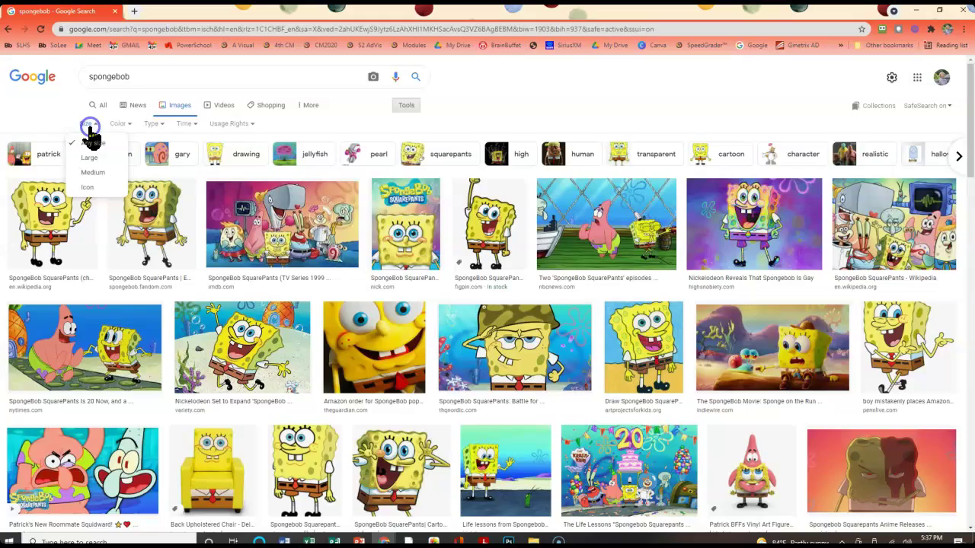
click(89, 157)
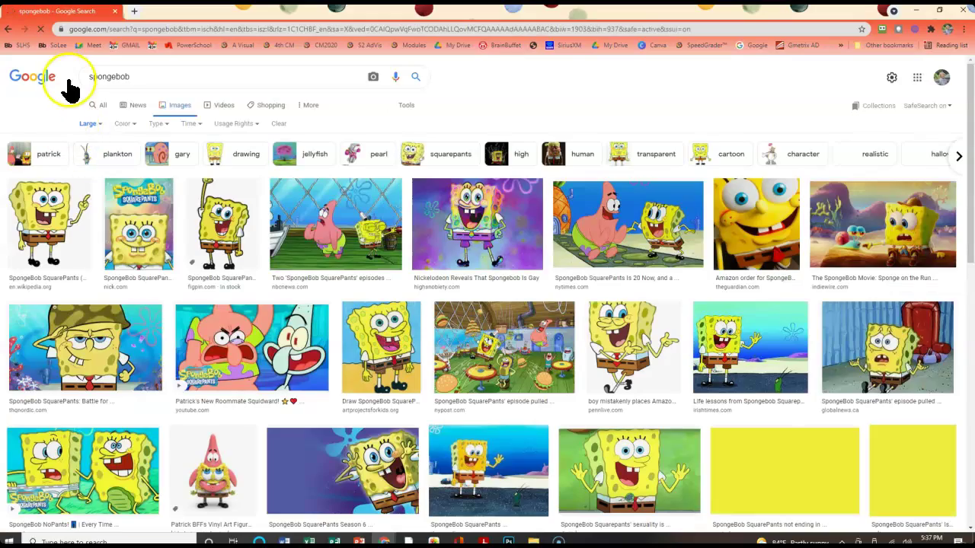
drag(48, 15, 974, 114)
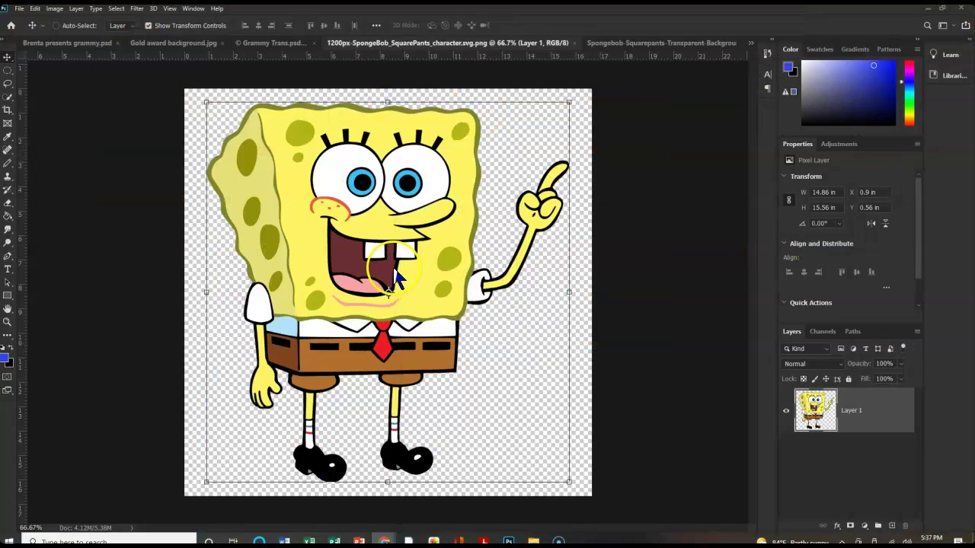
- Copy the SpongeBob character from the 1200px-SpongeBob_SquarePants_character.svg.png document and switch to the portrait composite with the blue background
click(35, 9)
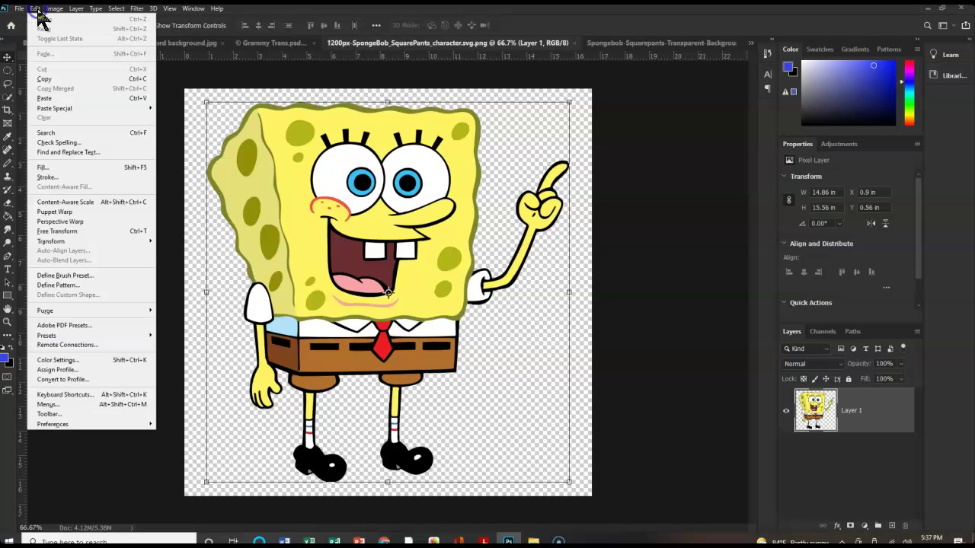
click(50, 79)
click(76, 43)
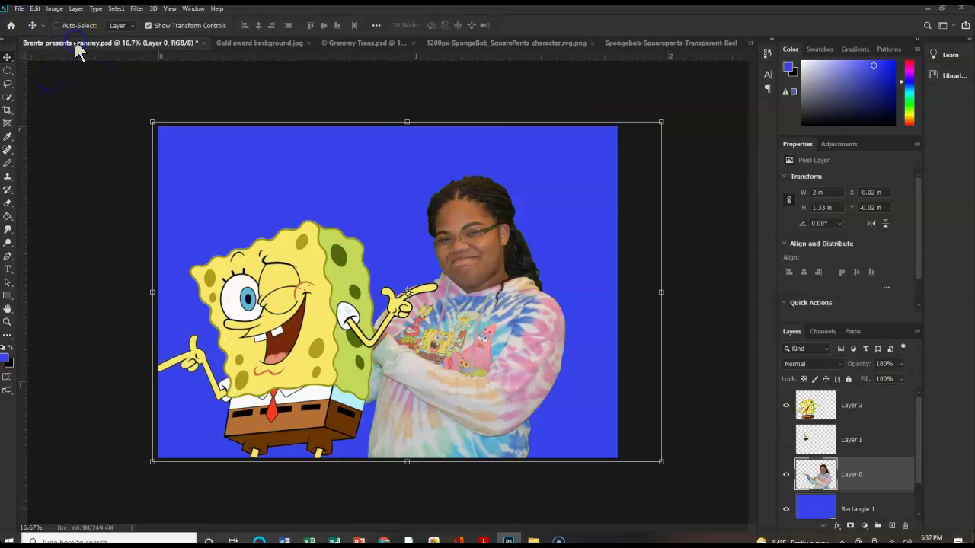
- Hide the winking SpongeBob layer, add a new layer above the portrait and paste the copied SpongeBob
click(786, 405)
click(892, 525)
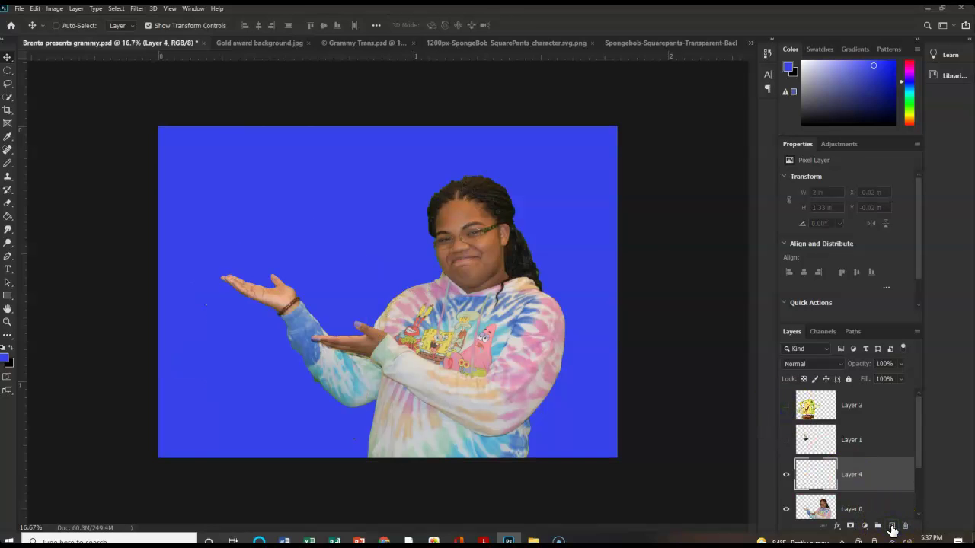
click(35, 8)
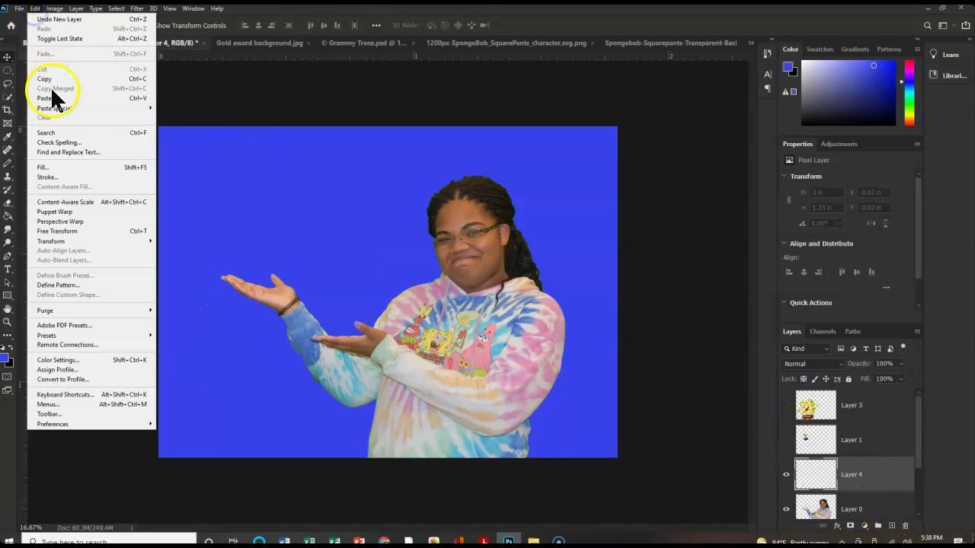
click(52, 97)
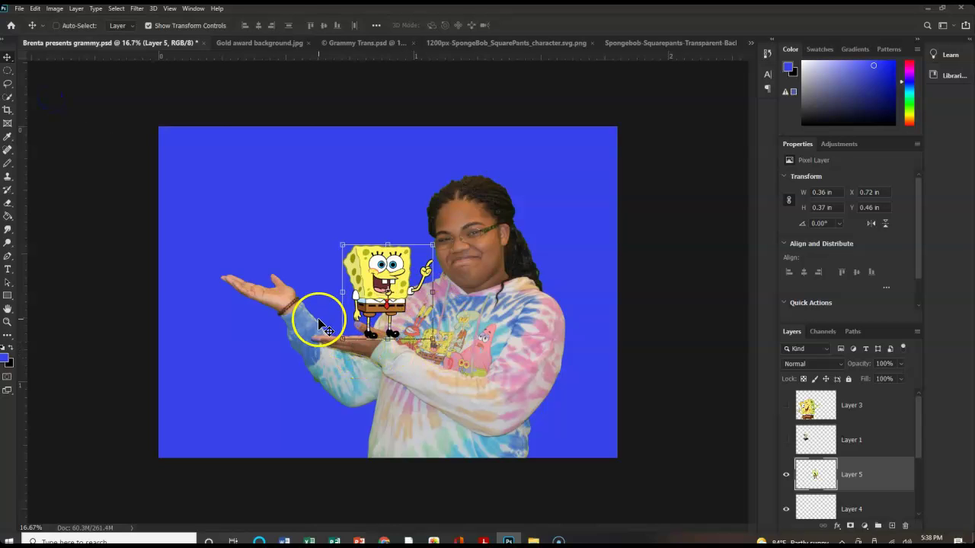
- Enlarge the pasted SpongeBob to about 316% and place it beside the person with its feet below the canvas edge
key(ctrl)
key(ctrl+t)
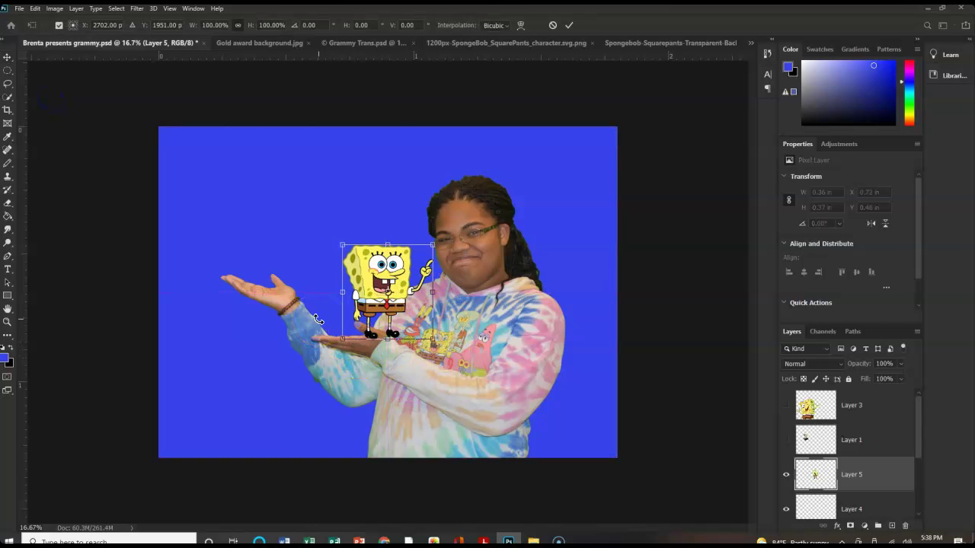
drag(342, 338, 150, 457)
drag(294, 352, 237, 336)
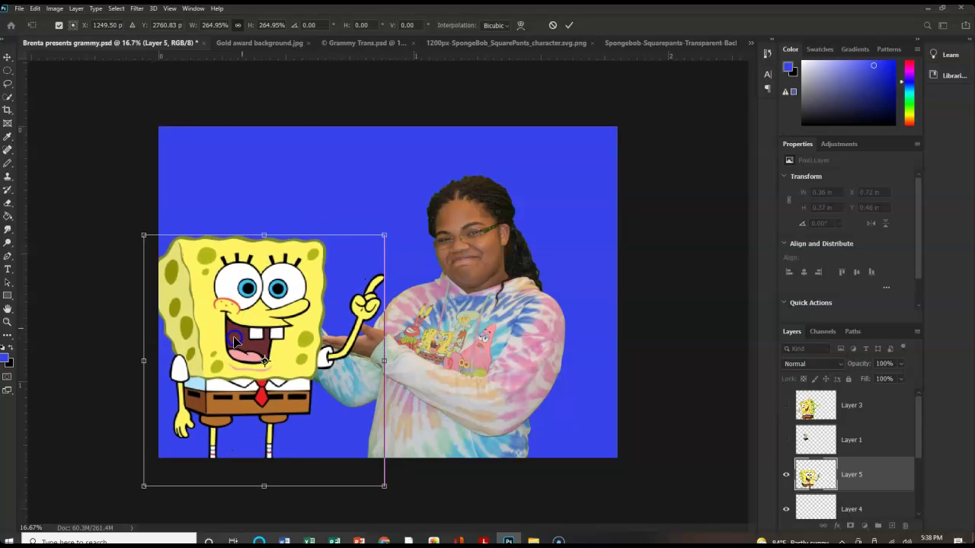
drag(386, 233, 430, 187)
drag(278, 320, 304, 334)
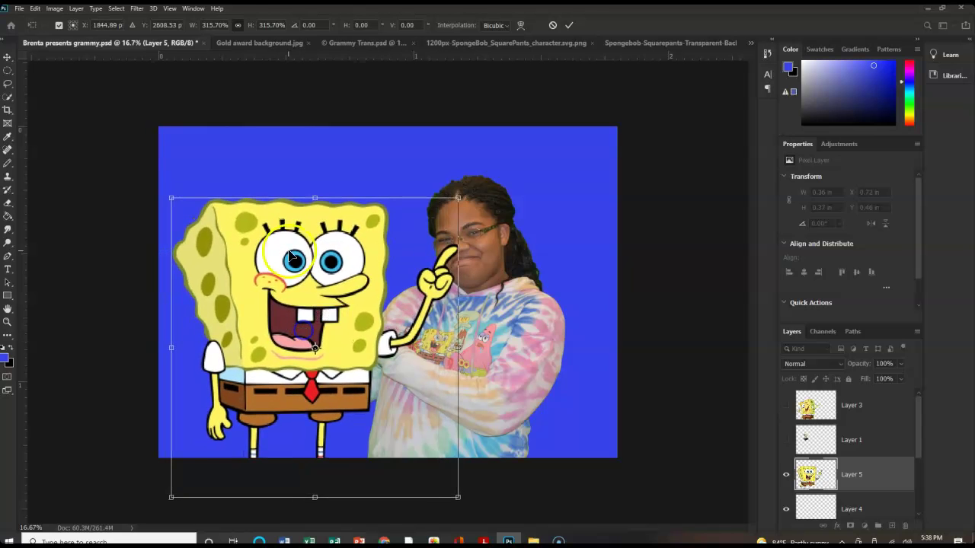
click(569, 25)
click(340, 176)
drag(340, 302, 342, 313)
click(561, 100)
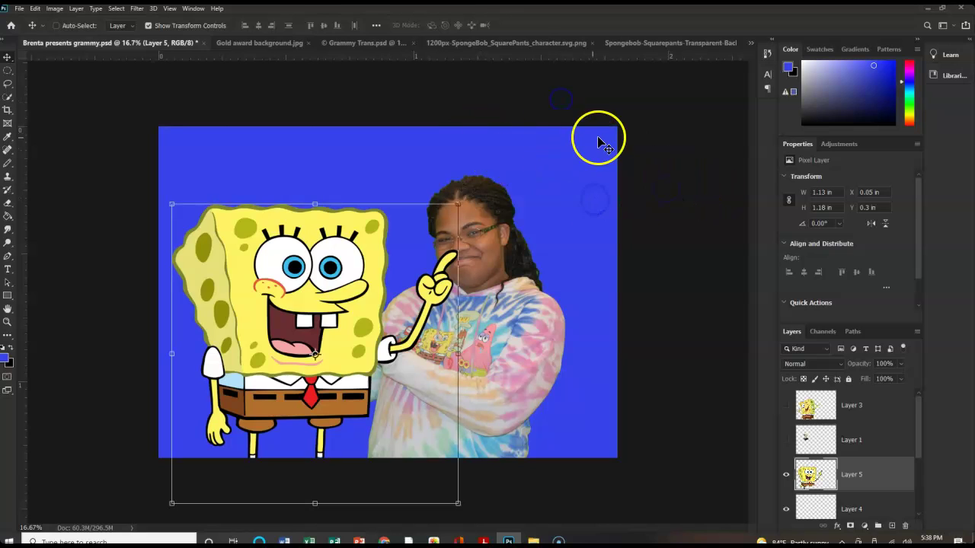
- Compare the trophy and both SpongeBob layers by toggling their visibility, leaving only the pointing, open-eyed SpongeBob shown
click(883, 449)
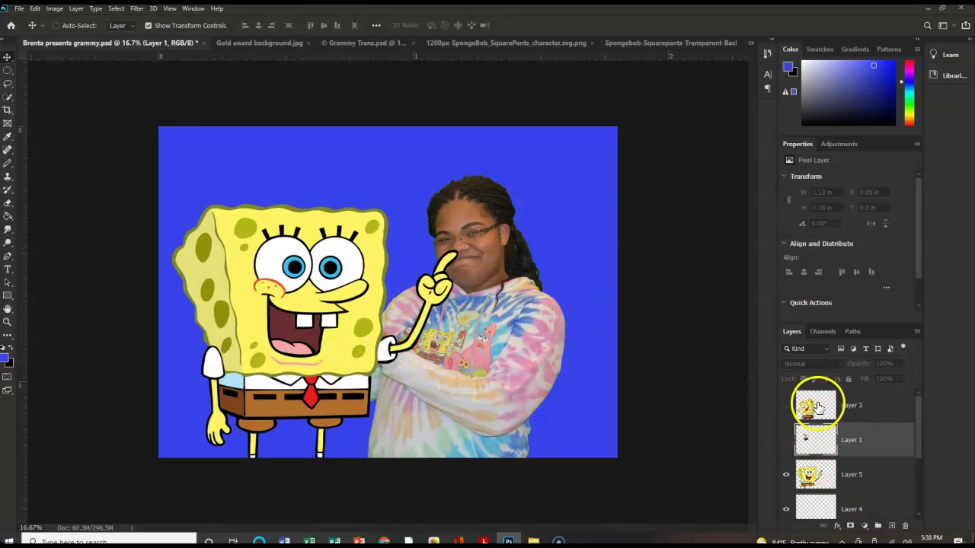
click(786, 442)
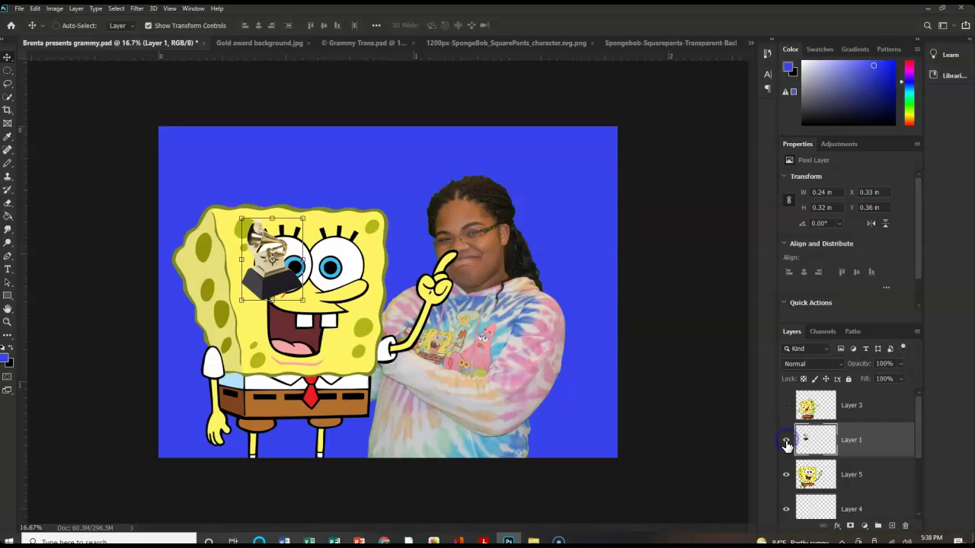
click(787, 441)
click(785, 476)
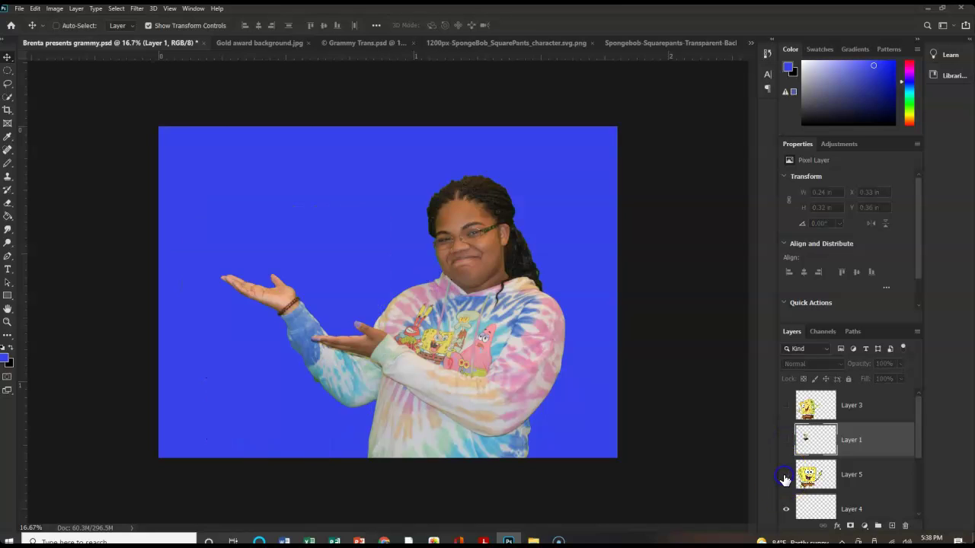
click(788, 406)
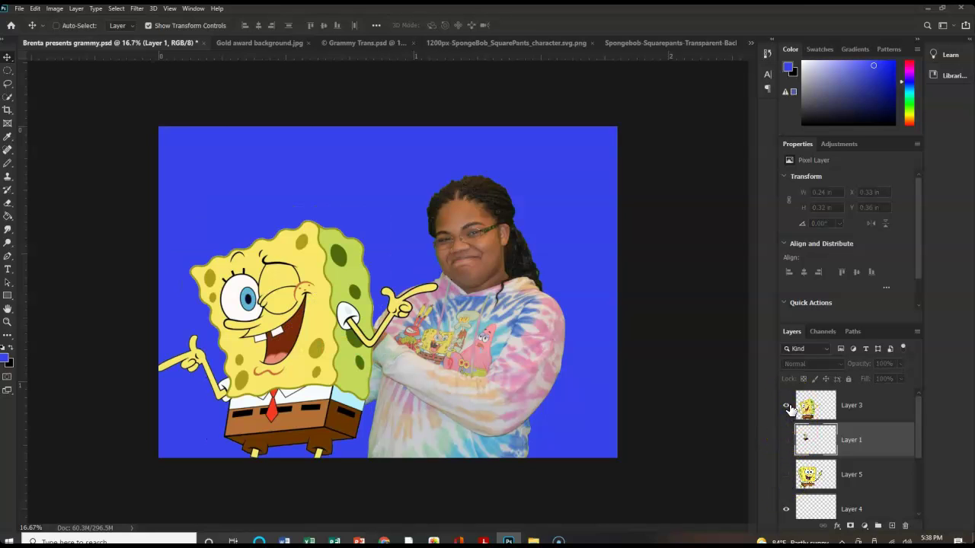
click(788, 407)
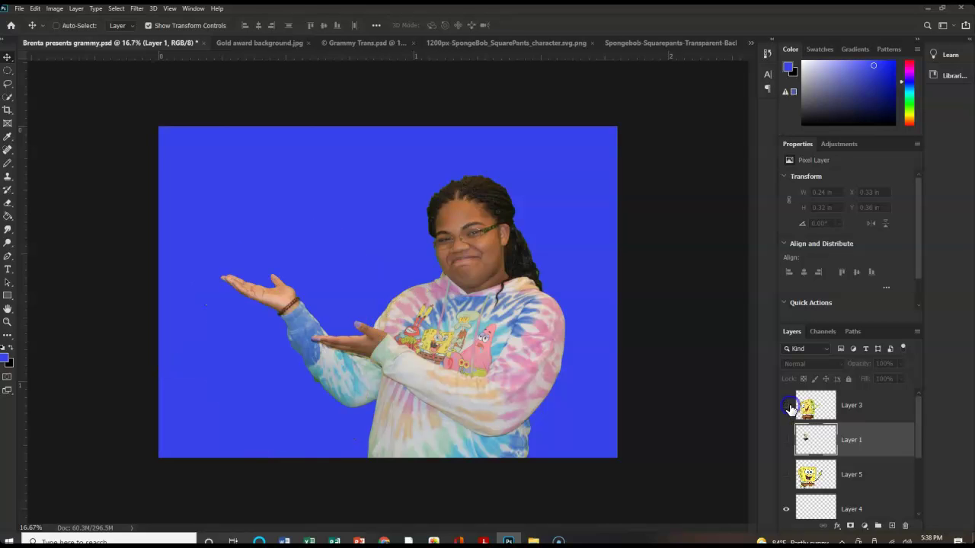
click(787, 406)
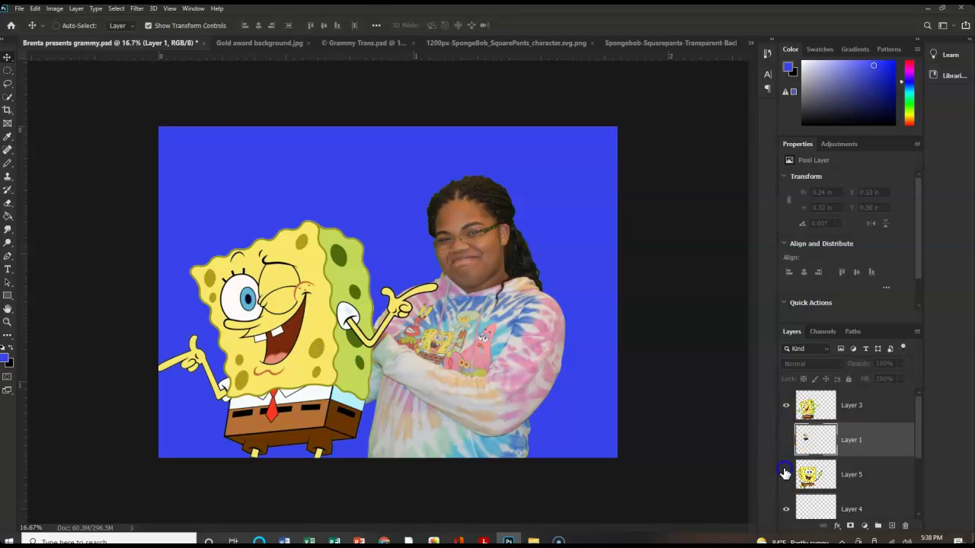
click(785, 474)
click(788, 408)
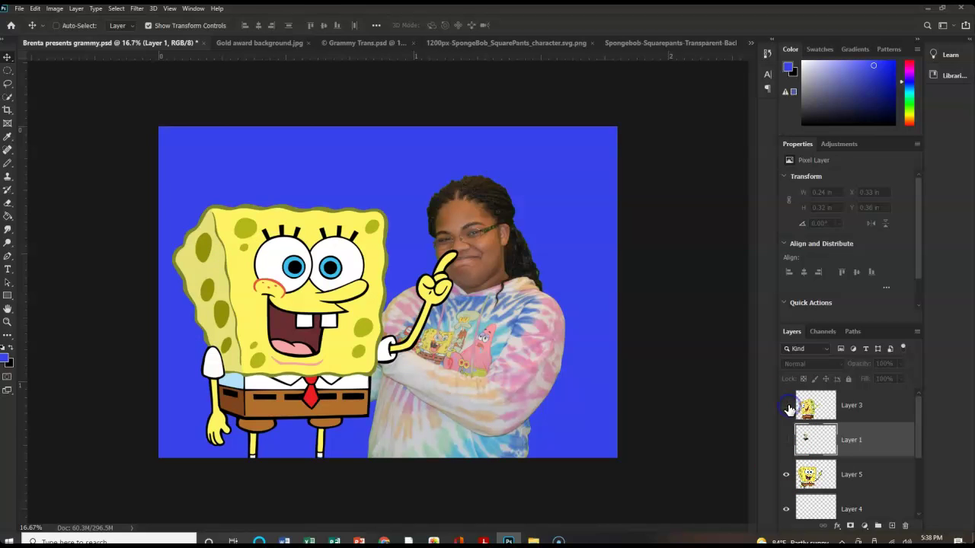